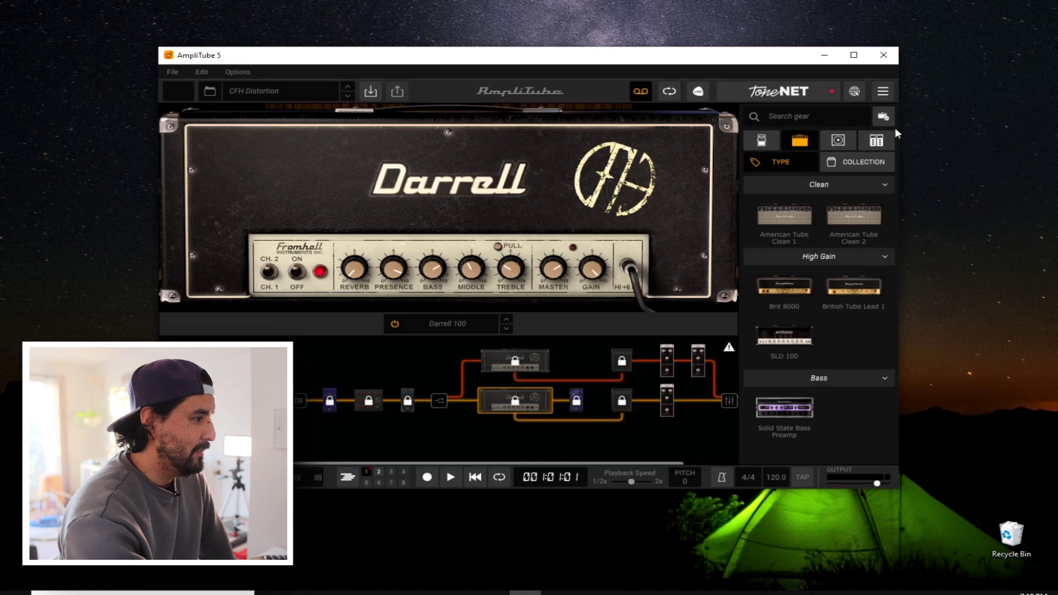
# Load the Default preset
pyautogui.click(260, 91)
pyautogui.click(248, 157)
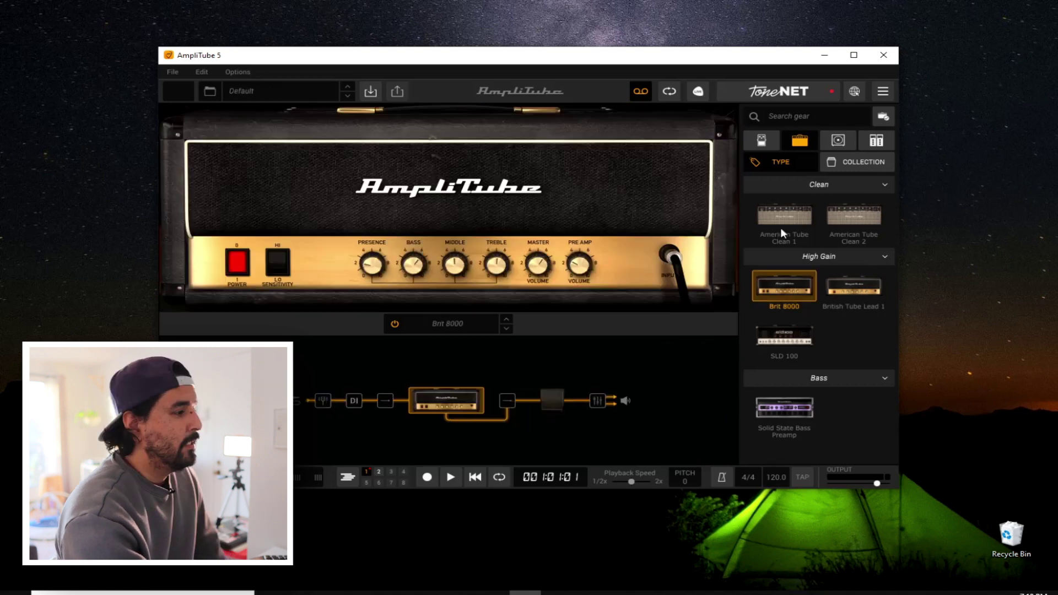
# Try the American Tube Clean, Brit 8000, British Tube Lead 1 and SLD 100 amps, finishing on the Solid State Bass Preamp
pyautogui.click(779, 212)
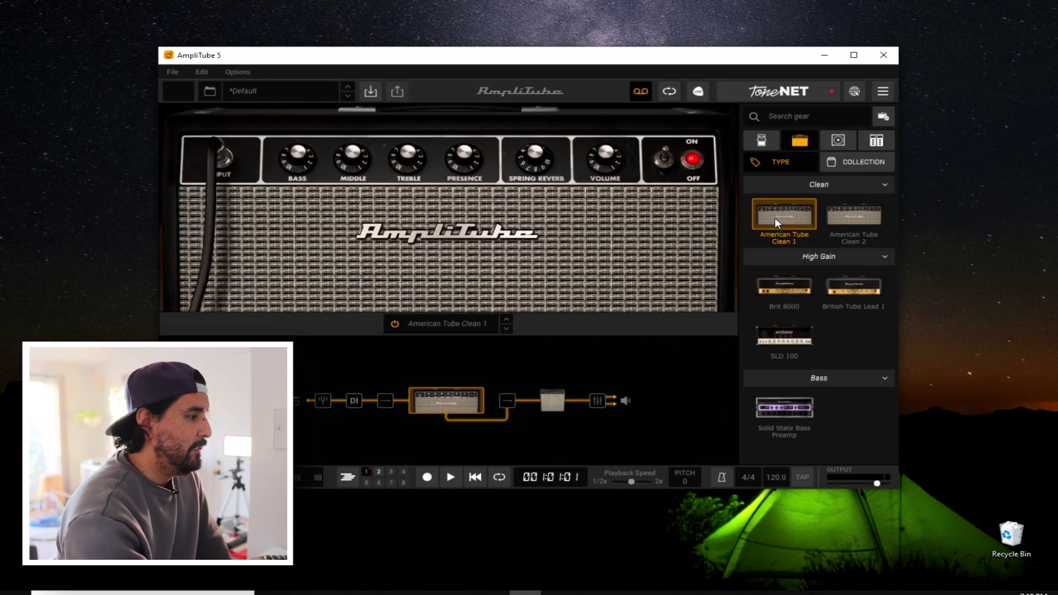
pyautogui.click(845, 218)
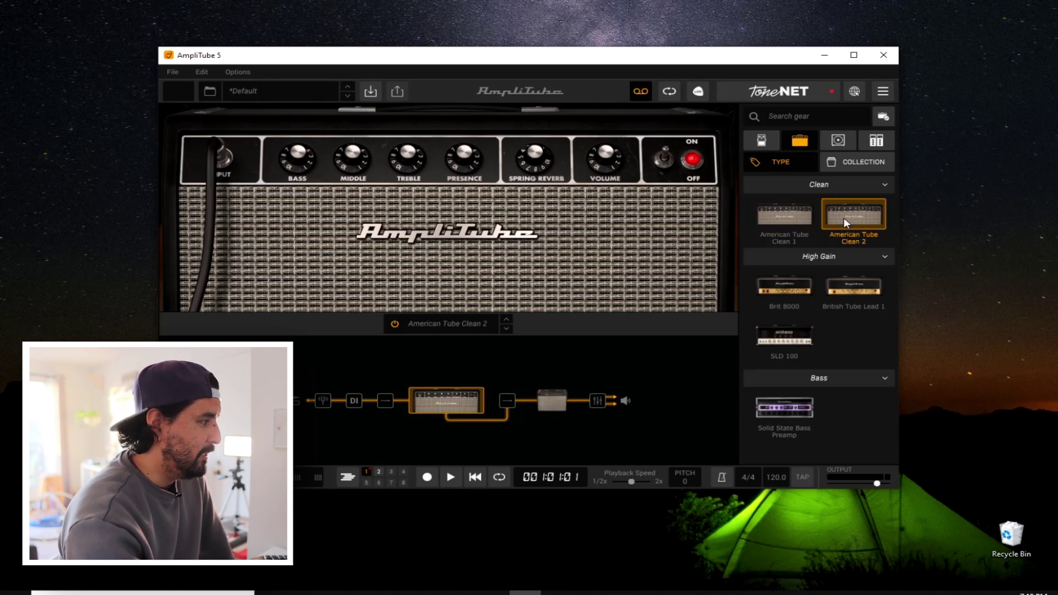
pyautogui.click(779, 286)
pyautogui.click(847, 294)
pyautogui.click(807, 336)
pyautogui.click(802, 287)
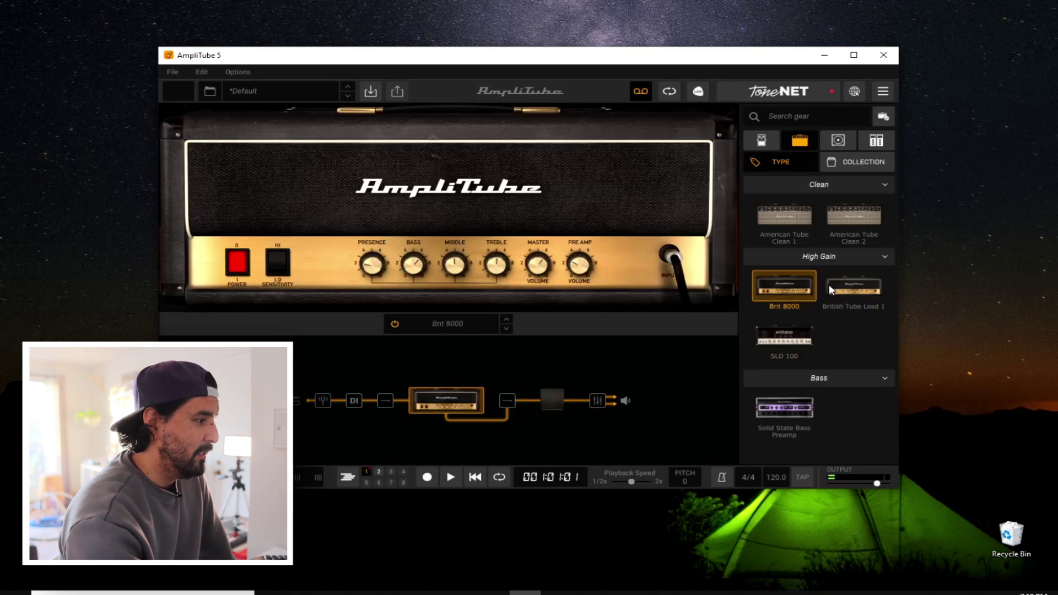
pyautogui.click(831, 290)
pyautogui.click(804, 341)
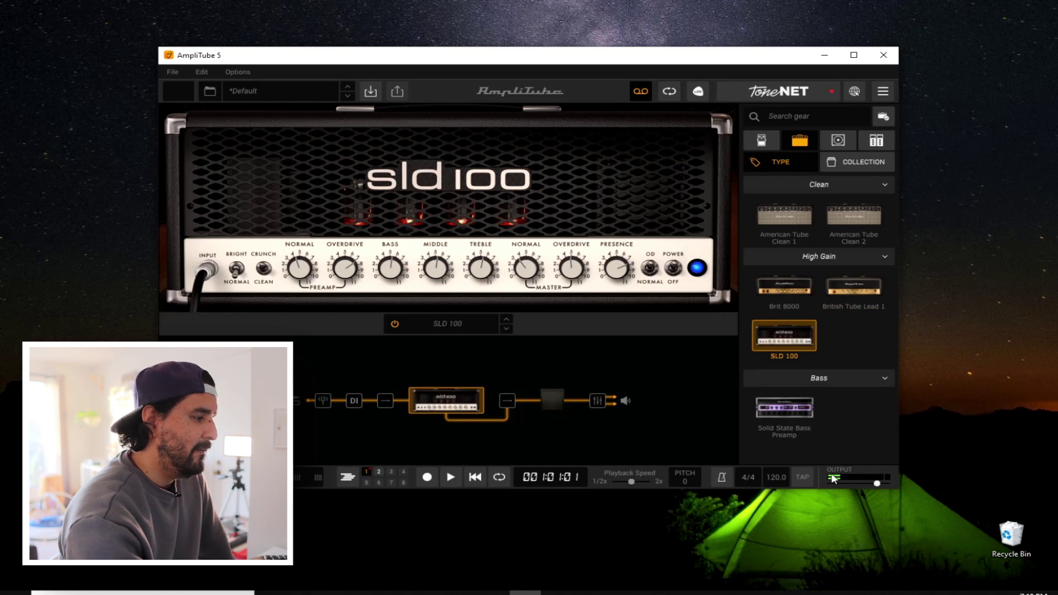
pyautogui.click(786, 419)
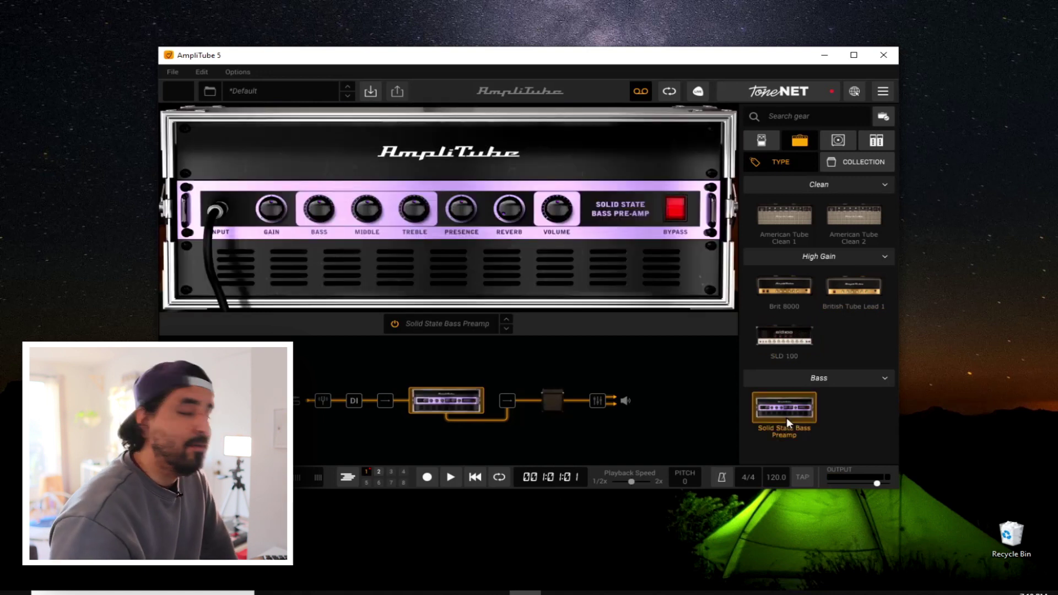
# Browse the pedal category from delay to volume effects and return to the amp list
pyautogui.click(752, 140)
pyautogui.click(802, 142)
pyautogui.click(766, 142)
pyautogui.scroll(-2, 786, 206)
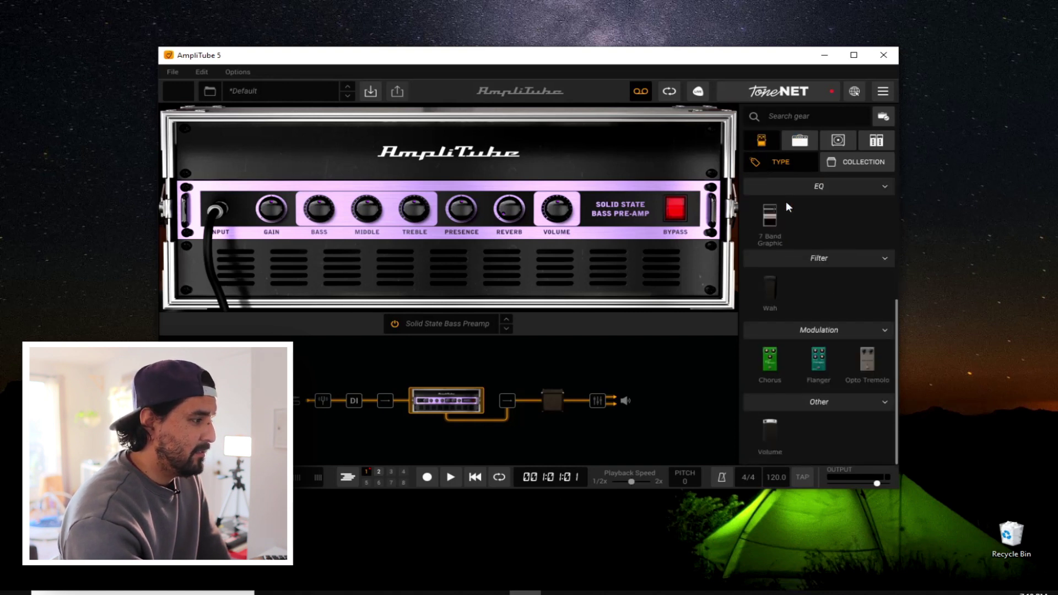
pyautogui.click(812, 143)
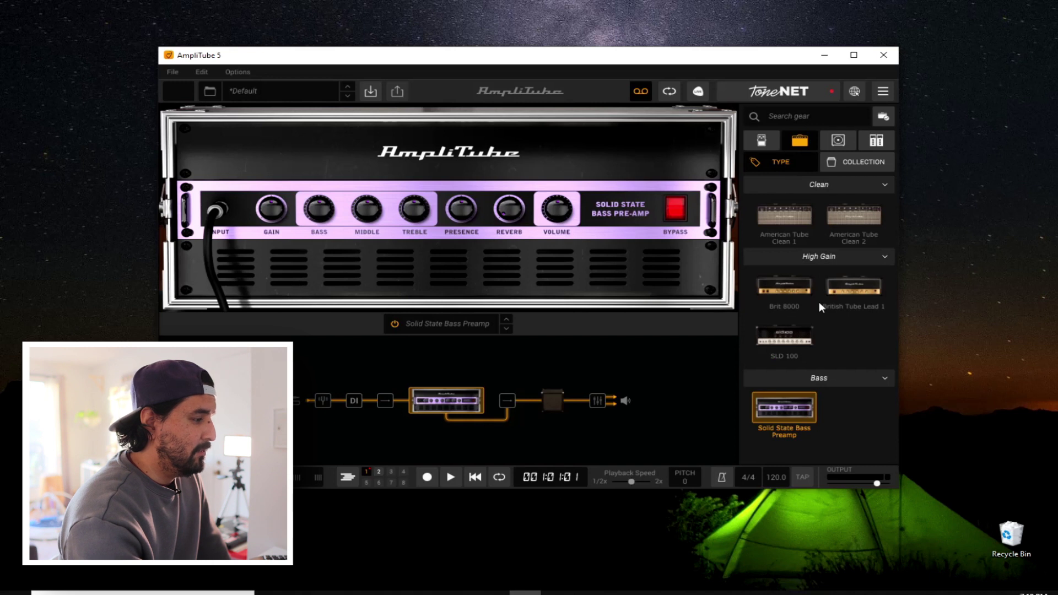
# Try the speaker cabinets in the cab slot, finishing on 4x10 Open Vintage, and shift its right microphone slightly outward
pyautogui.click(840, 140)
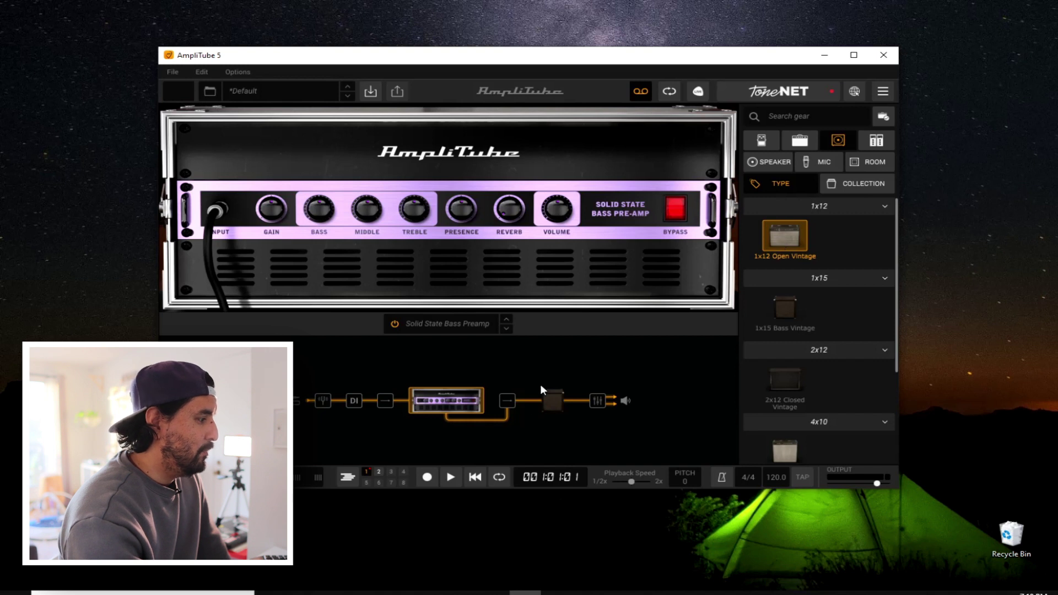
pyautogui.click(565, 412)
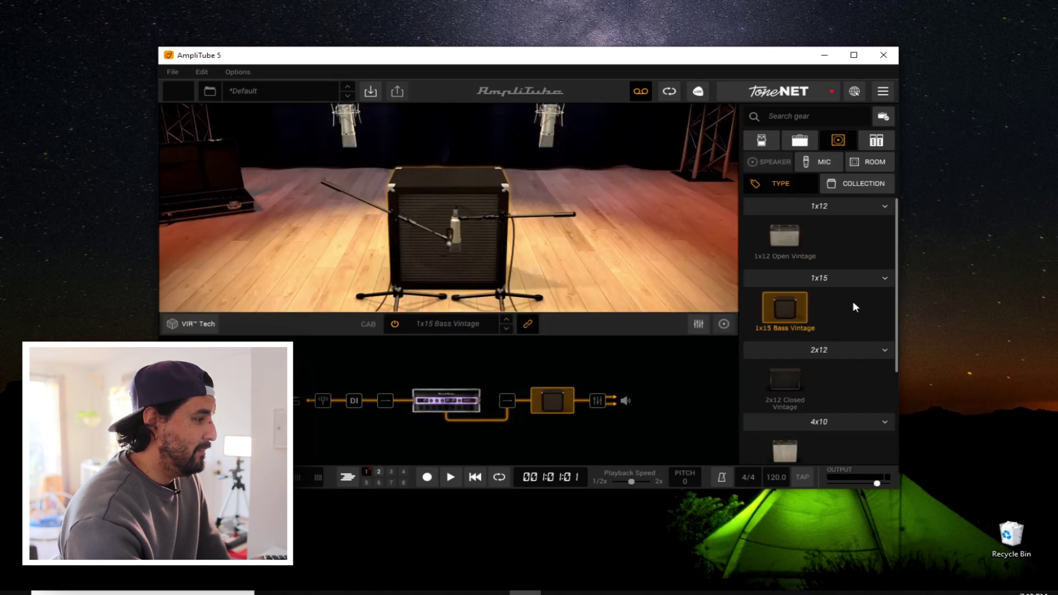
pyautogui.click(786, 238)
pyautogui.click(790, 323)
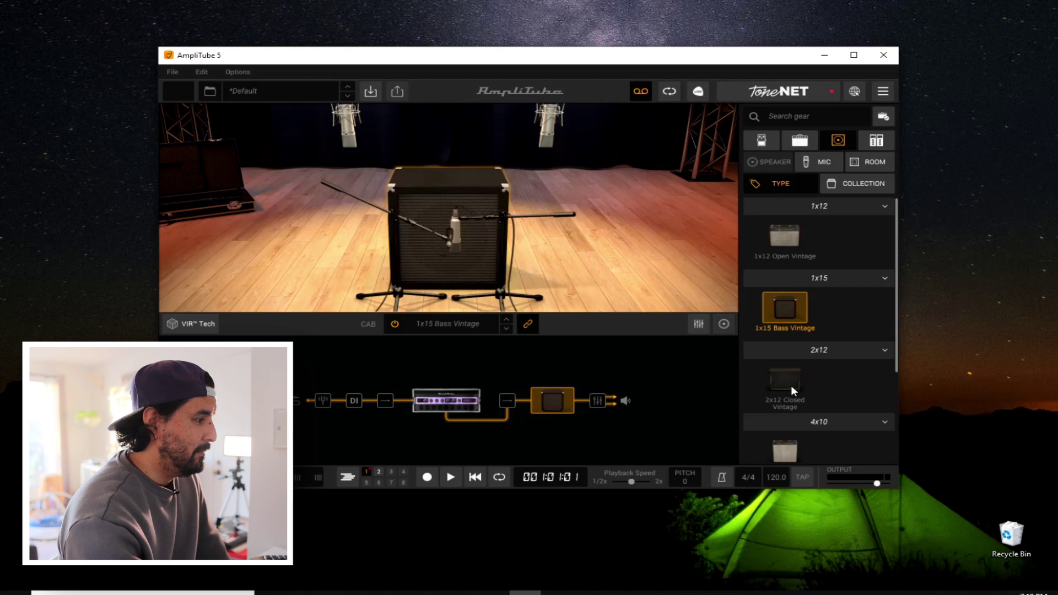
pyautogui.click(792, 389)
pyautogui.click(786, 449)
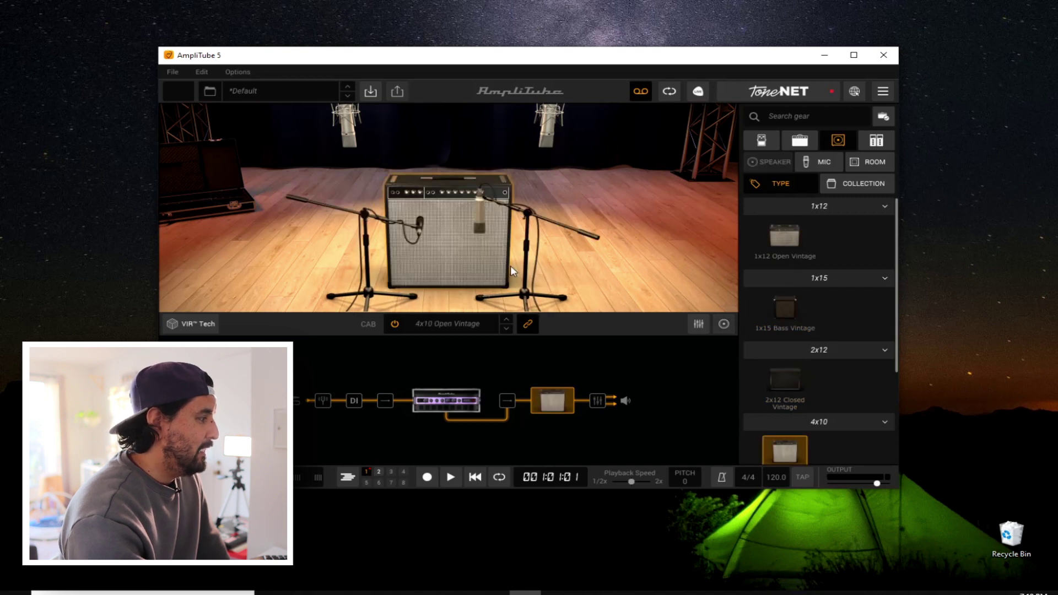
pyautogui.moveTo(478, 226); pyautogui.dragTo(488, 227)
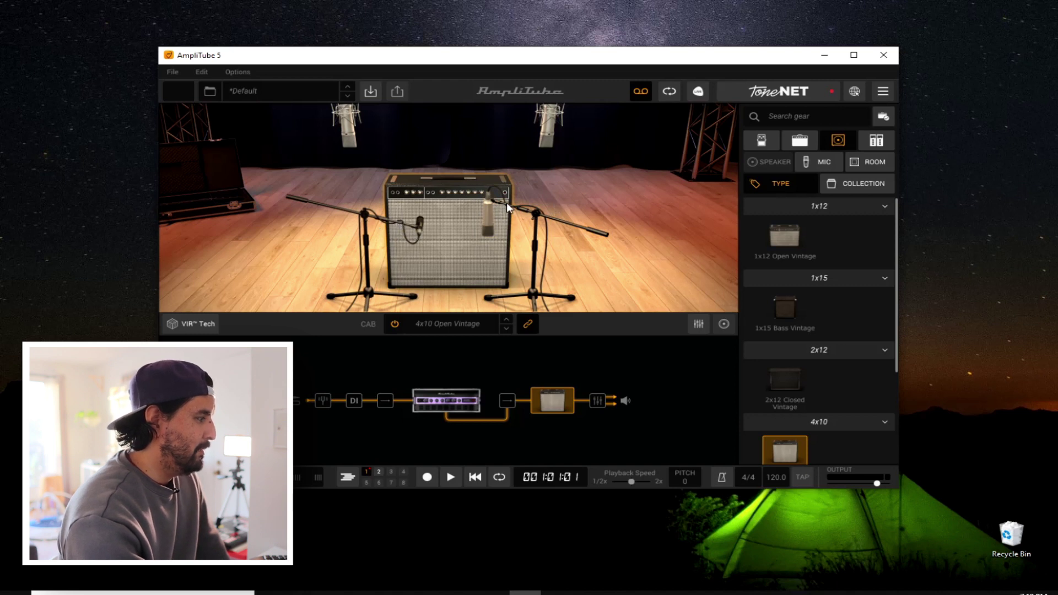
pyautogui.click(538, 226)
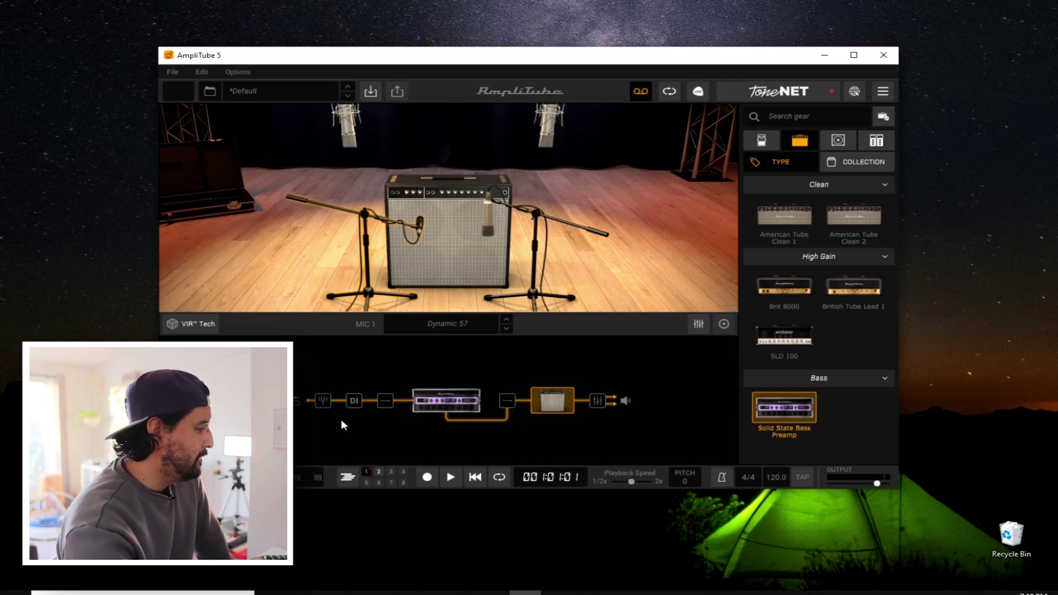
# View the tuner, and replace the Solid State Bass Preamp with the Brit 8000 amp
pyautogui.click(323, 401)
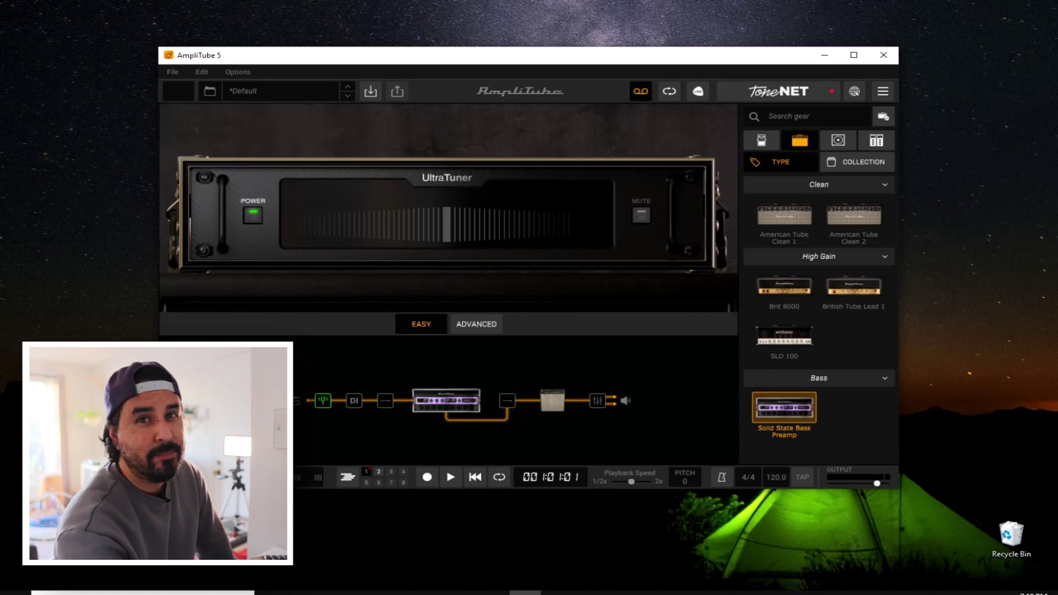
pyautogui.click(453, 406)
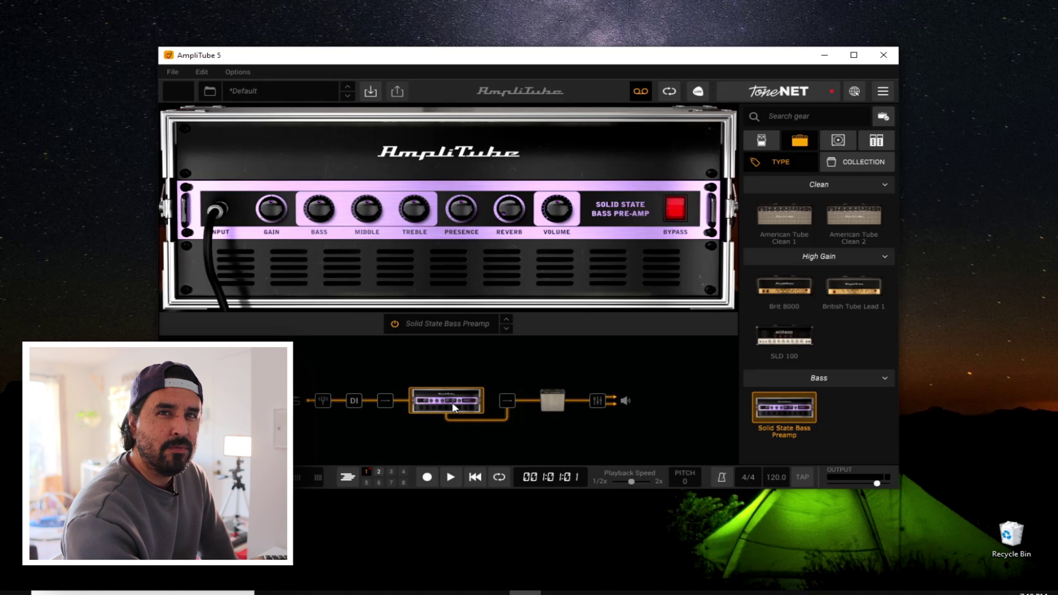
pyautogui.click(784, 284)
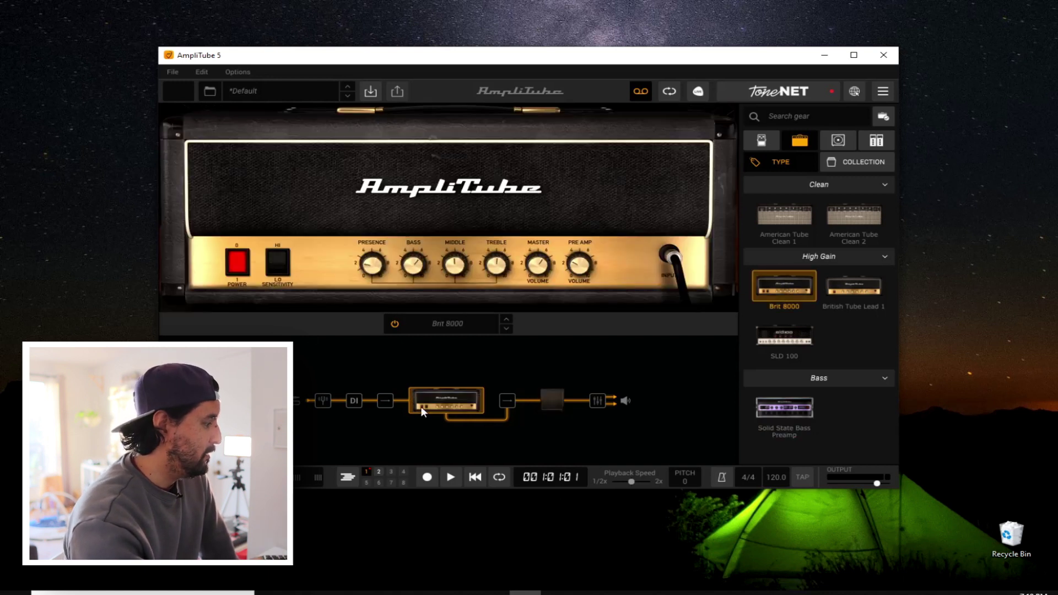
# Insert a Delay pedal into the effects loop directly after the Brit 8000 and compare the amp and pedal views
pyautogui.click(761, 139)
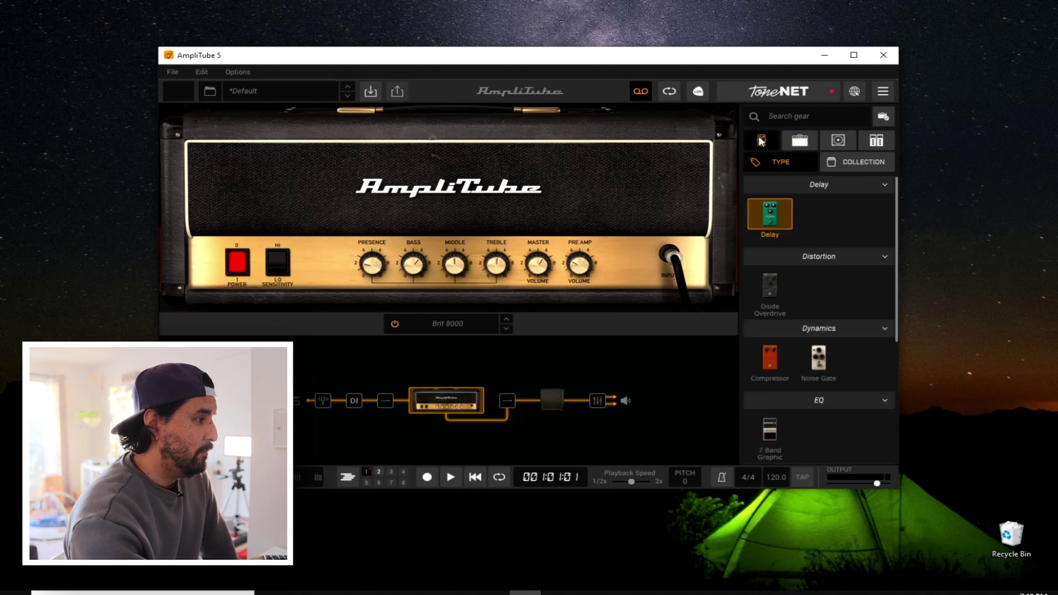
pyautogui.moveTo(768, 215); pyautogui.dragTo(492, 408)
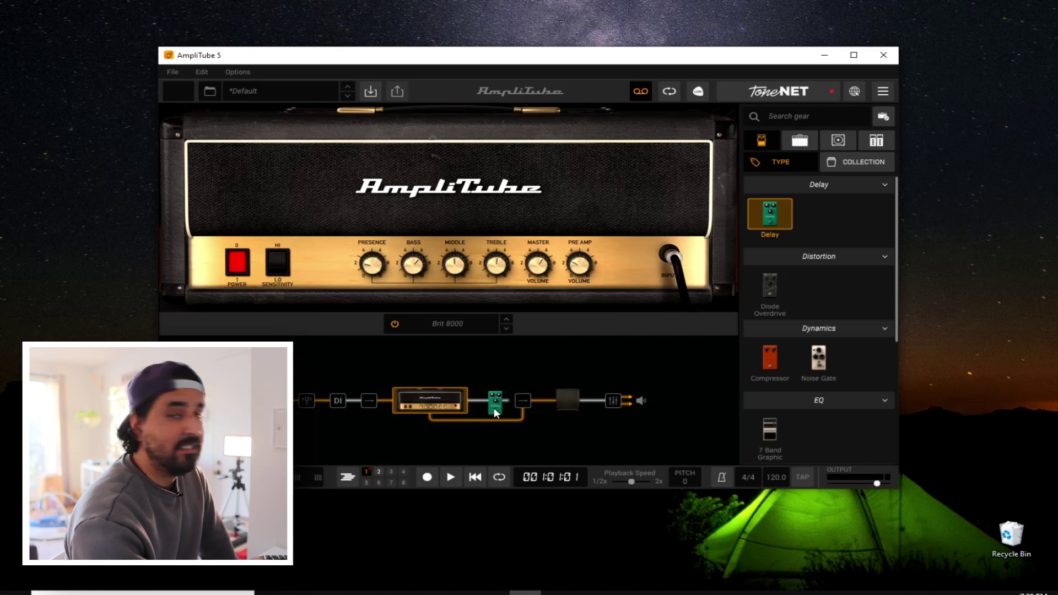
pyautogui.click(494, 408)
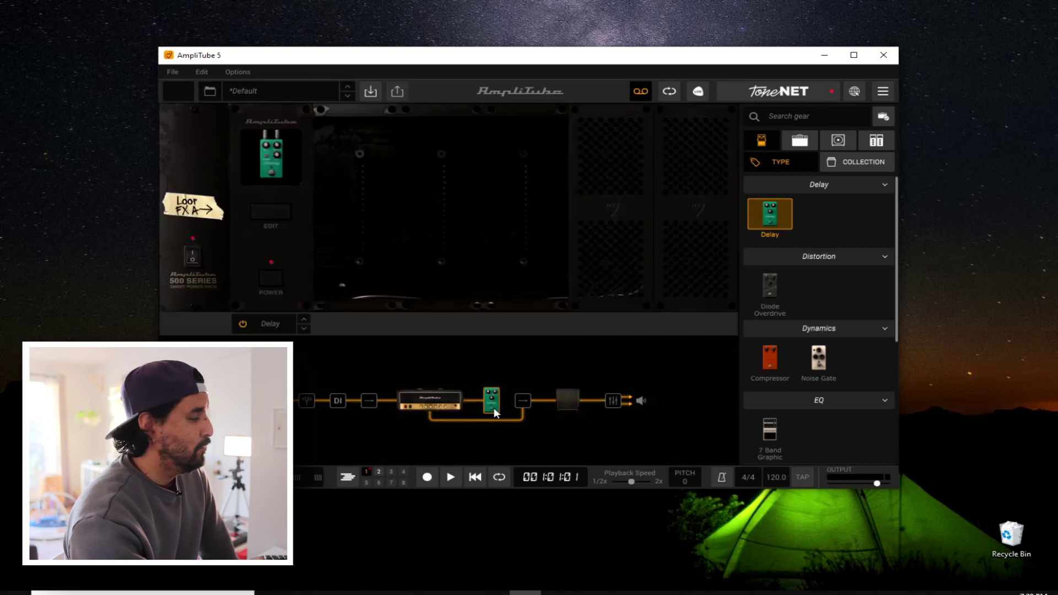
pyautogui.click(419, 405)
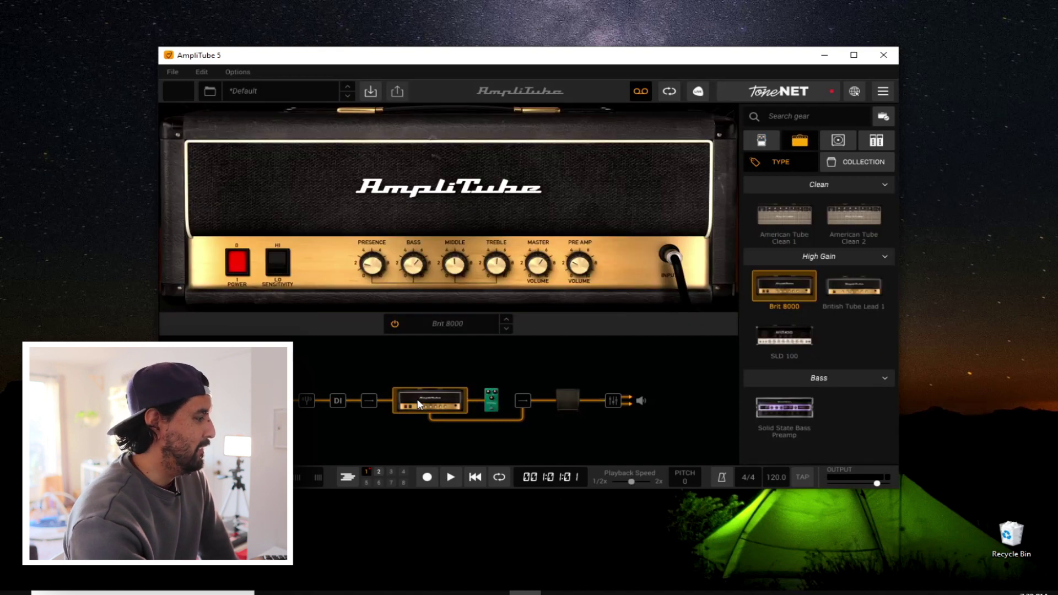
pyautogui.click(491, 405)
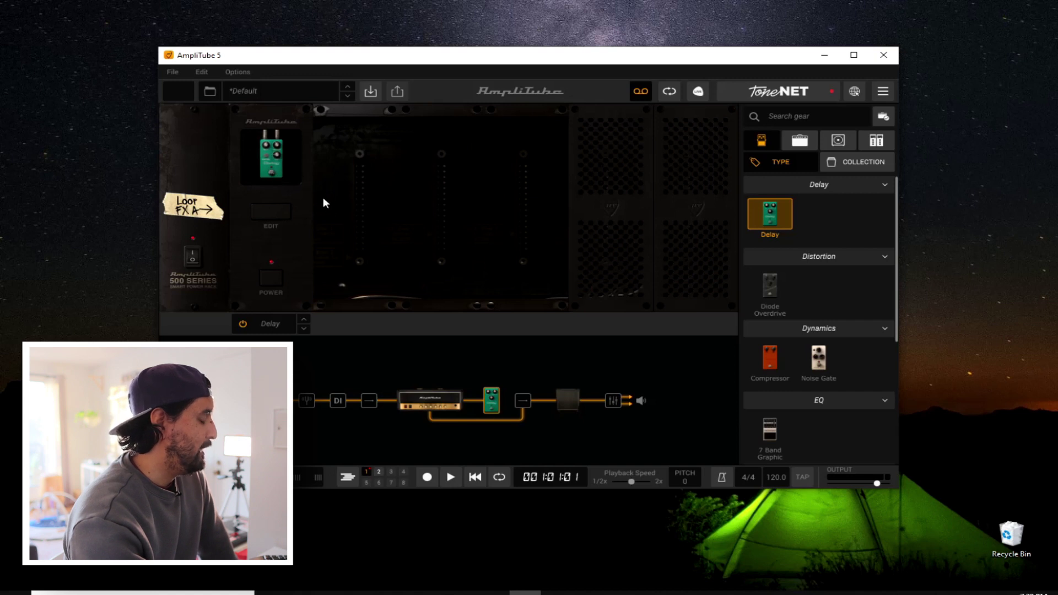
# Open the loop's Delay pedal for editing, inspect its knobs, switch it off and on, and close the editor
pyautogui.click(272, 218)
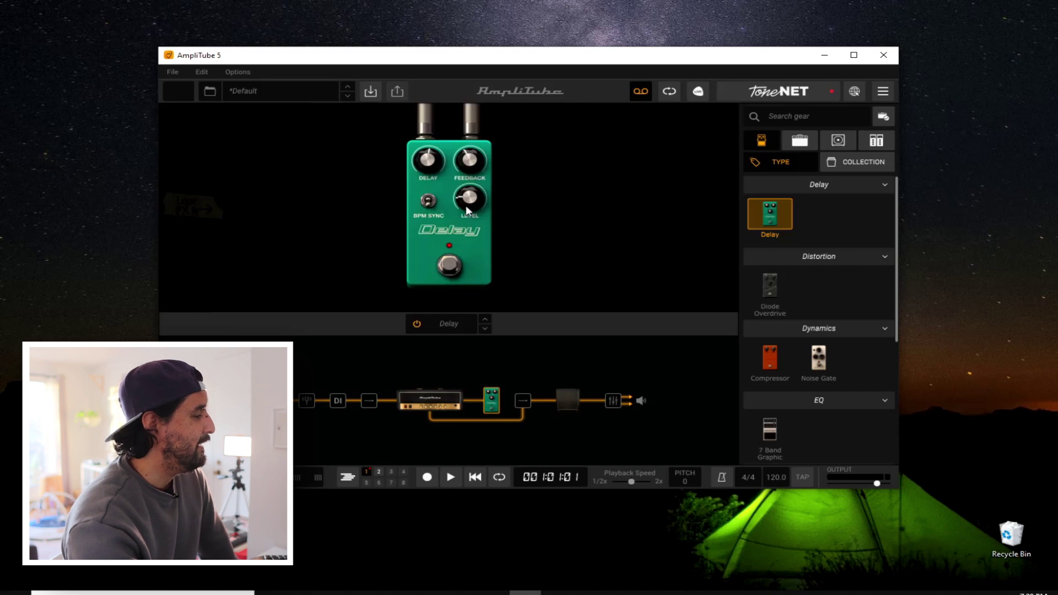
pyautogui.moveTo(474, 185)
pyautogui.moveTo(435, 170)
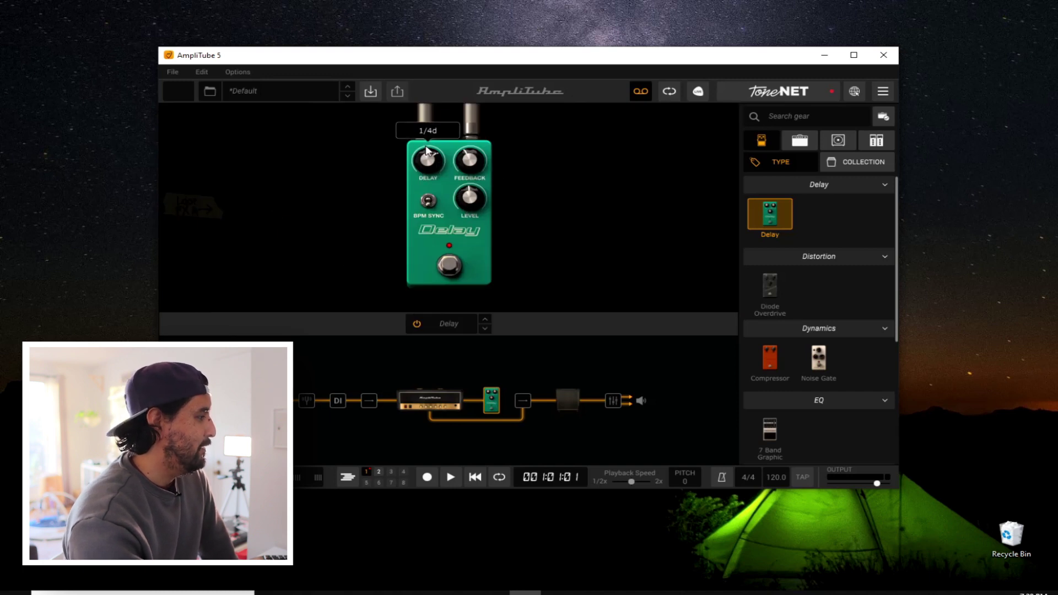
pyautogui.click(451, 268)
pyautogui.click(450, 267)
pyautogui.click(246, 222)
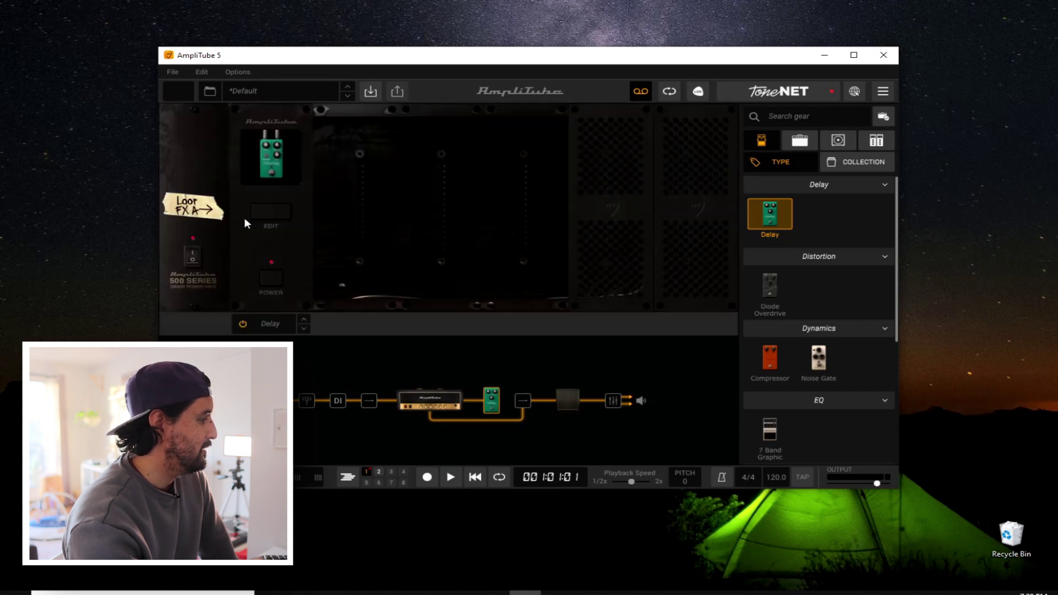
# Toggle the Delay's rack power off and on, and remove the pedal from the effects loop
pyautogui.click(272, 279)
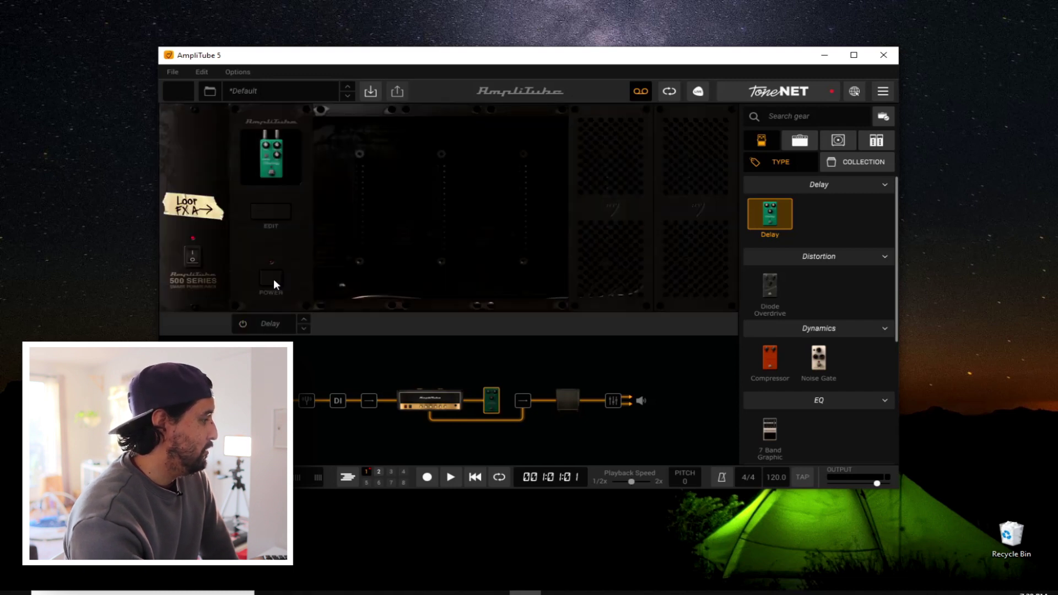
pyautogui.click(274, 281)
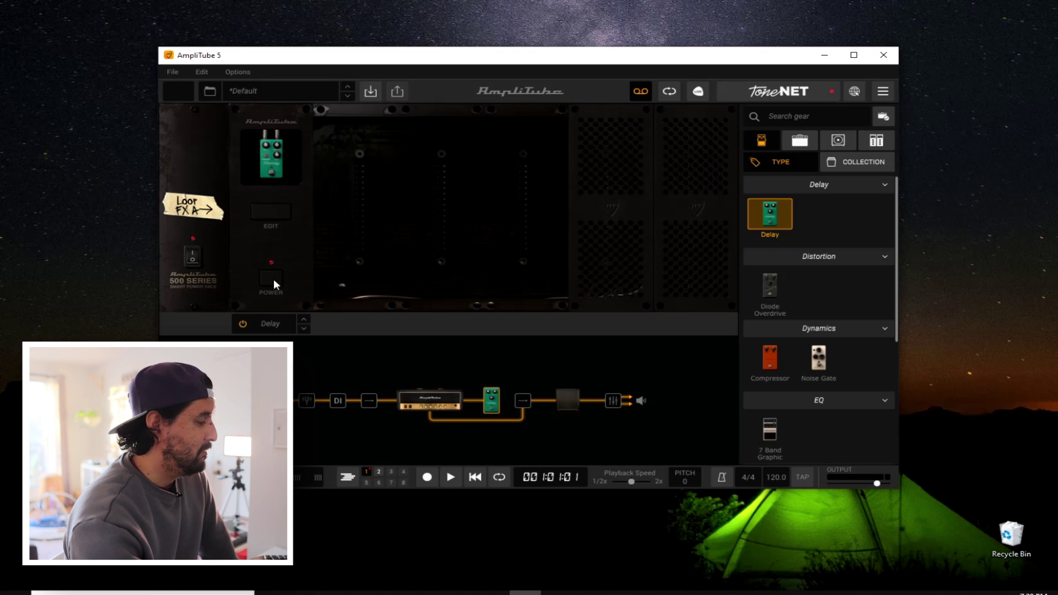
pyautogui.moveTo(499, 410); pyautogui.dragTo(398, 405)
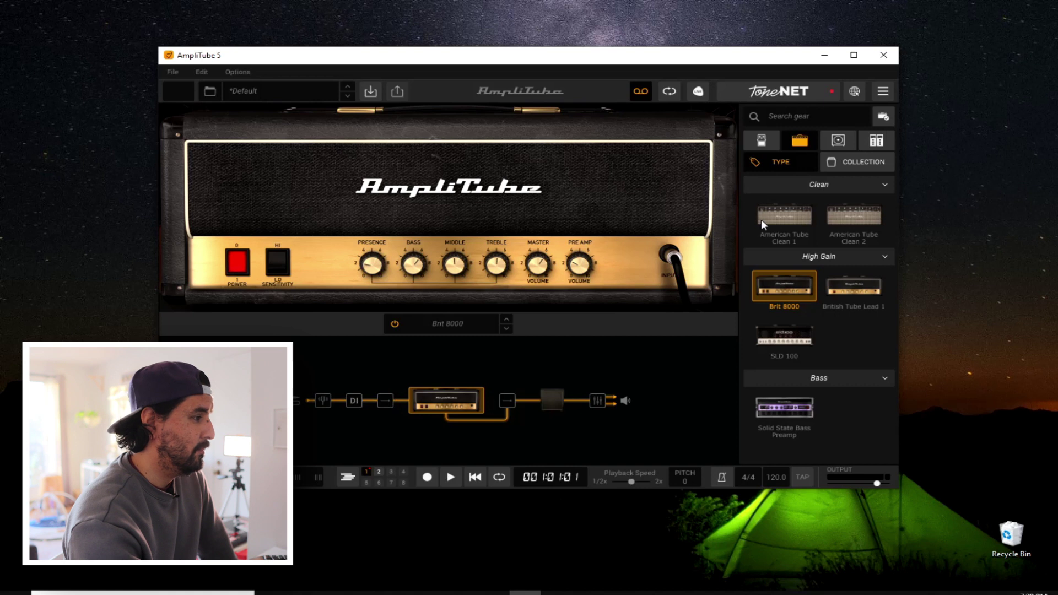
# Place a Delay pedal before the amp, and replace it with two Diode Overdrive pedals side by side
pyautogui.click(771, 141)
pyautogui.moveTo(782, 209); pyautogui.dragTo(381, 396)
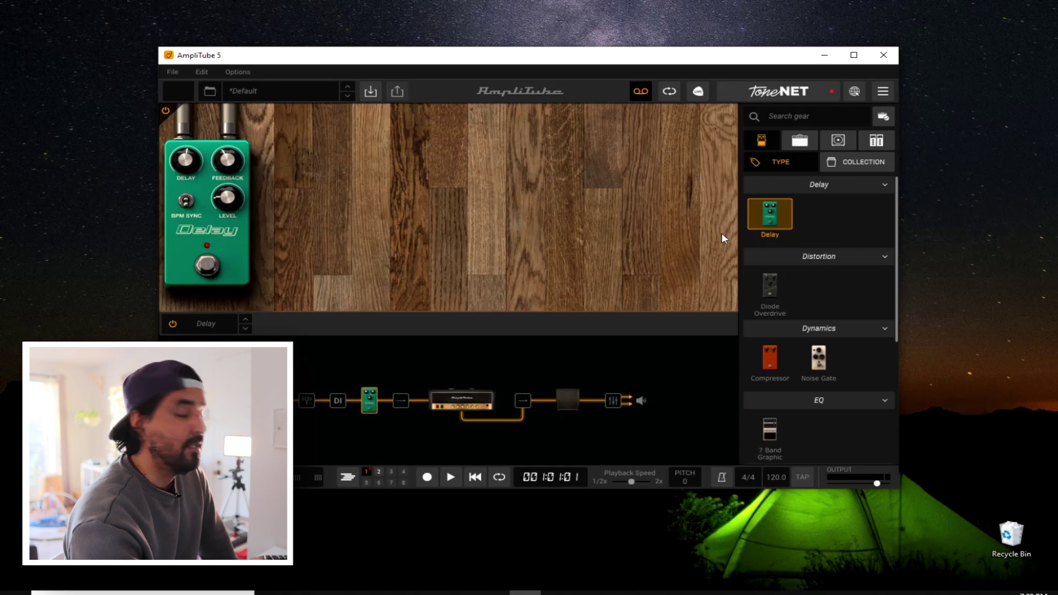
pyautogui.click(769, 298)
pyautogui.moveTo(768, 297); pyautogui.dragTo(419, 243)
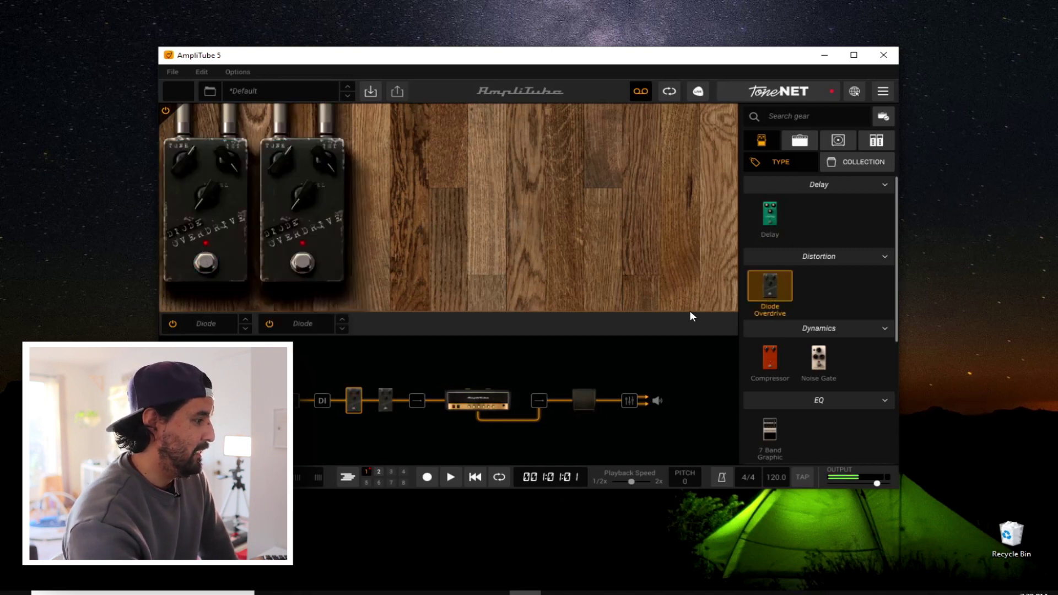
# Add a Compressor, a Noise Gate and a 7 Band Graphic pedal after the two Diode Overdrives
pyautogui.moveTo(693, 315); pyautogui.dragTo(425, 243)
pyautogui.moveTo(822, 358); pyautogui.dragTo(499, 221)
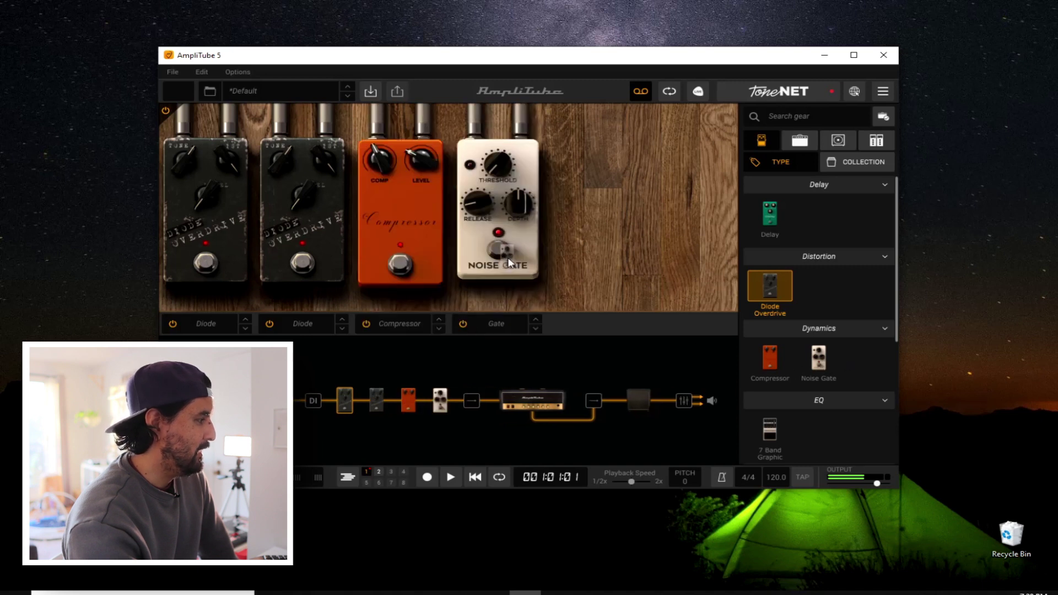
pyautogui.moveTo(776, 434); pyautogui.dragTo(573, 209)
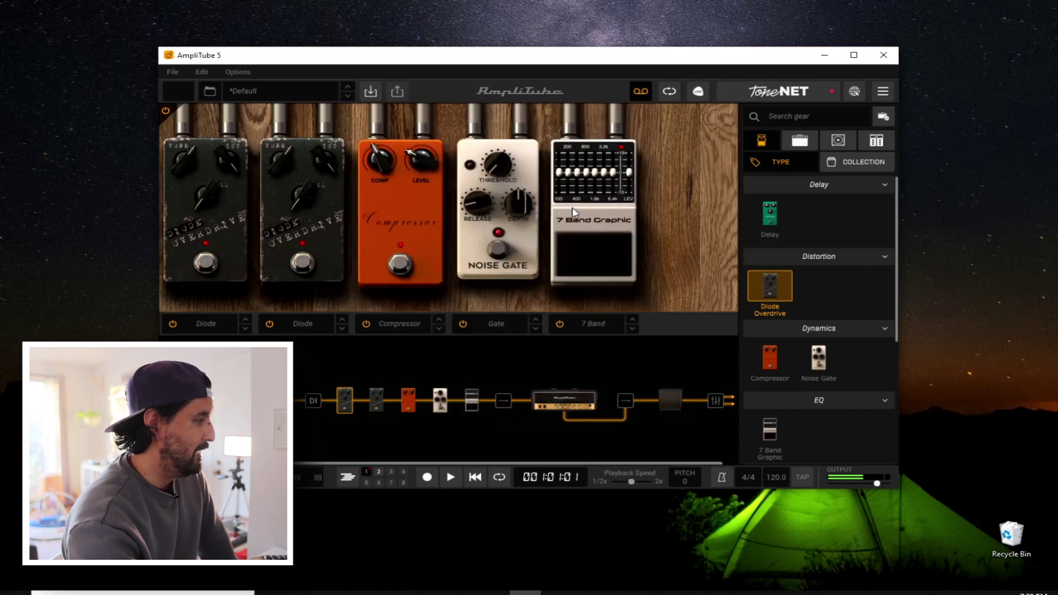
# Bypass the 7 Band Graphic and Noise Gate pedals, and remove the Noise Gate from the chain
pyautogui.scroll(-3, 855, 332)
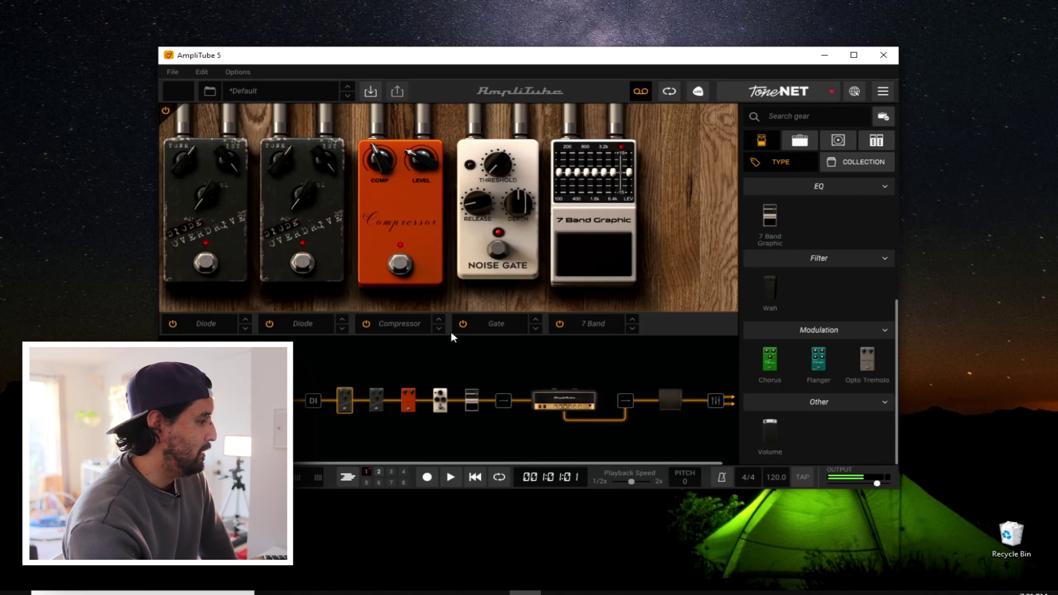
pyautogui.click(558, 325)
pyautogui.click(463, 324)
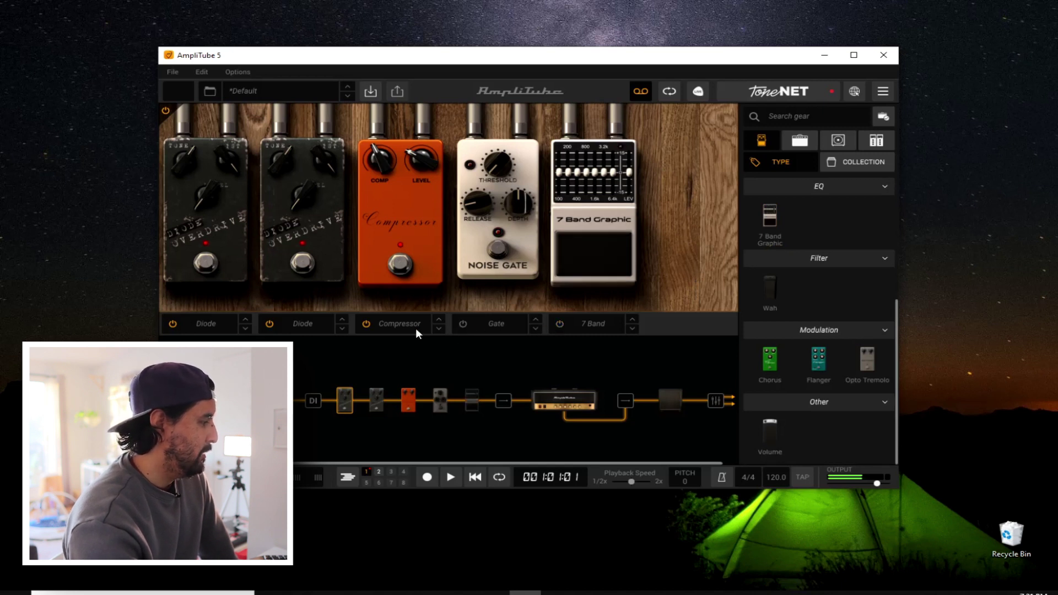
pyautogui.moveTo(435, 399); pyautogui.dragTo(436, 361)
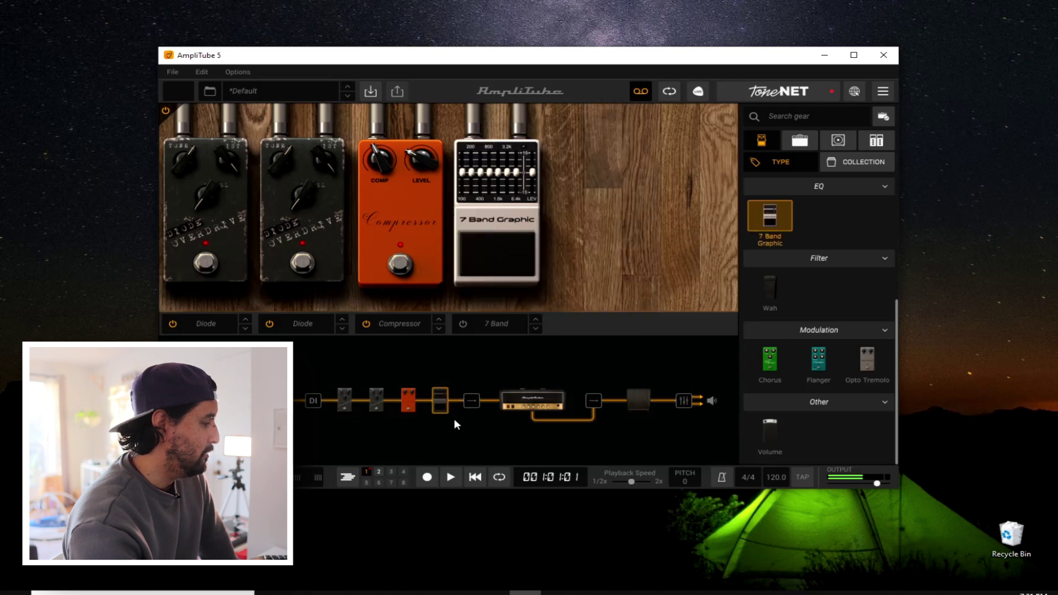
# Remove the remaining pedals before the Brit 8000 amp, and browse the available pedals, amps and cabinets
pyautogui.moveTo(440, 408); pyautogui.dragTo(401, 361)
pyautogui.moveTo(392, 401); pyautogui.dragTo(370, 362)
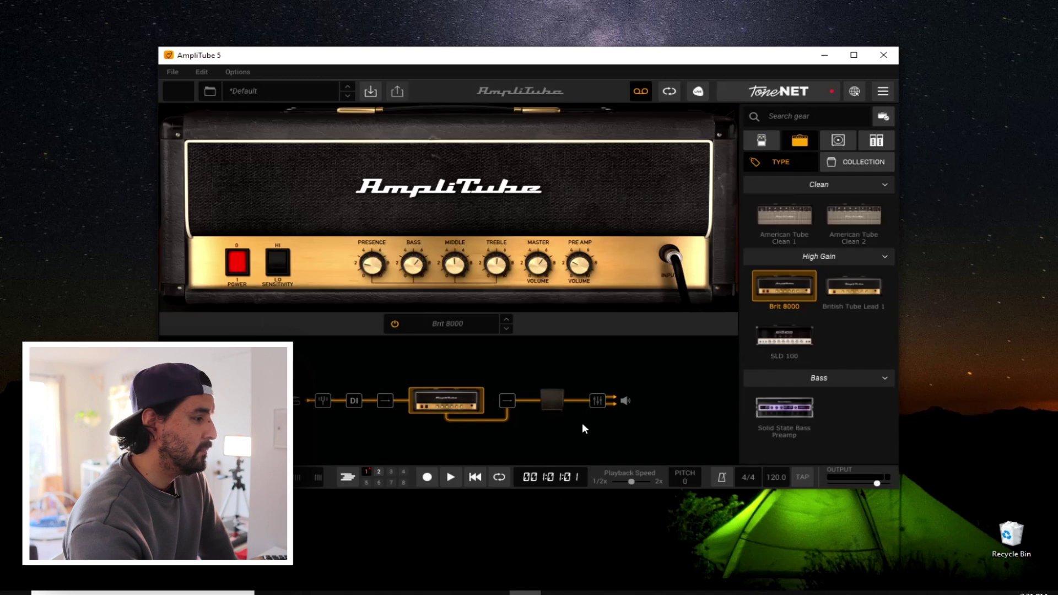
pyautogui.click(764, 143)
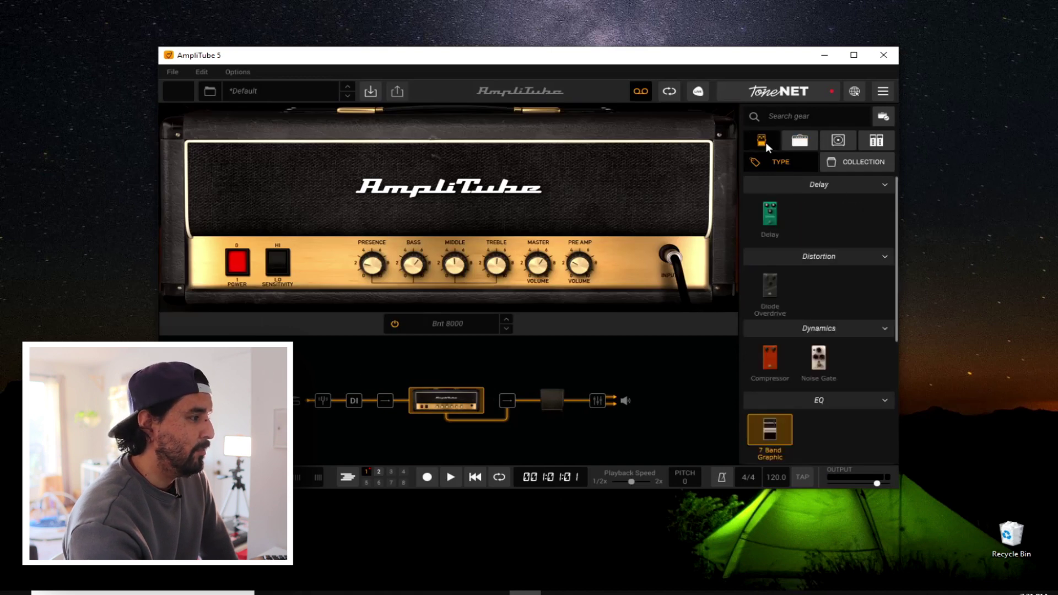
pyautogui.click(800, 142)
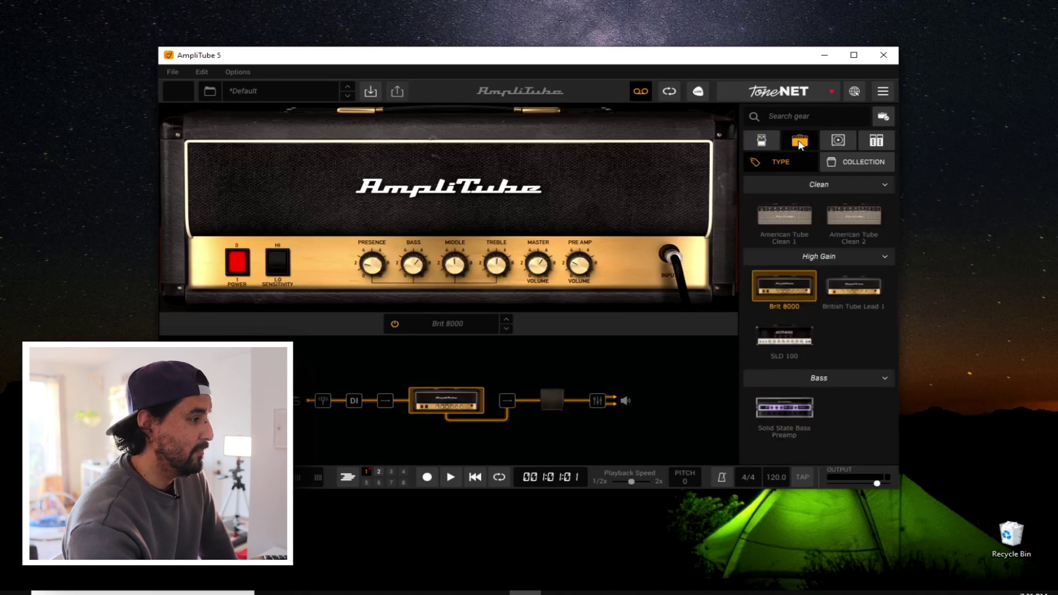
pyautogui.click(837, 144)
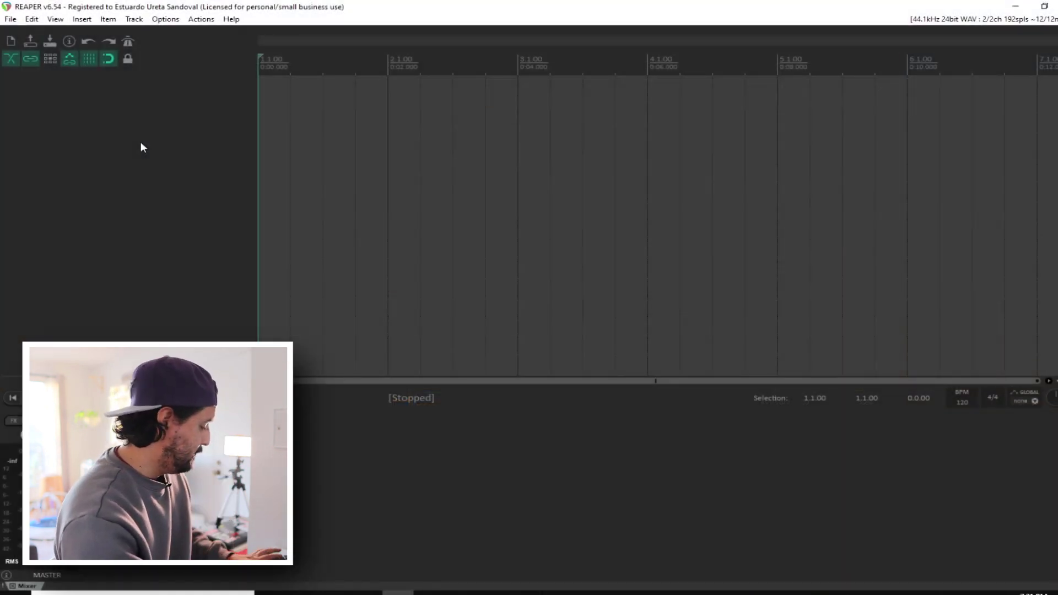
# In REAPER, add a new track and check its list of available effects for the AmpliTube 5 plug-ins
pyautogui.hotkey('ctrl', 't')
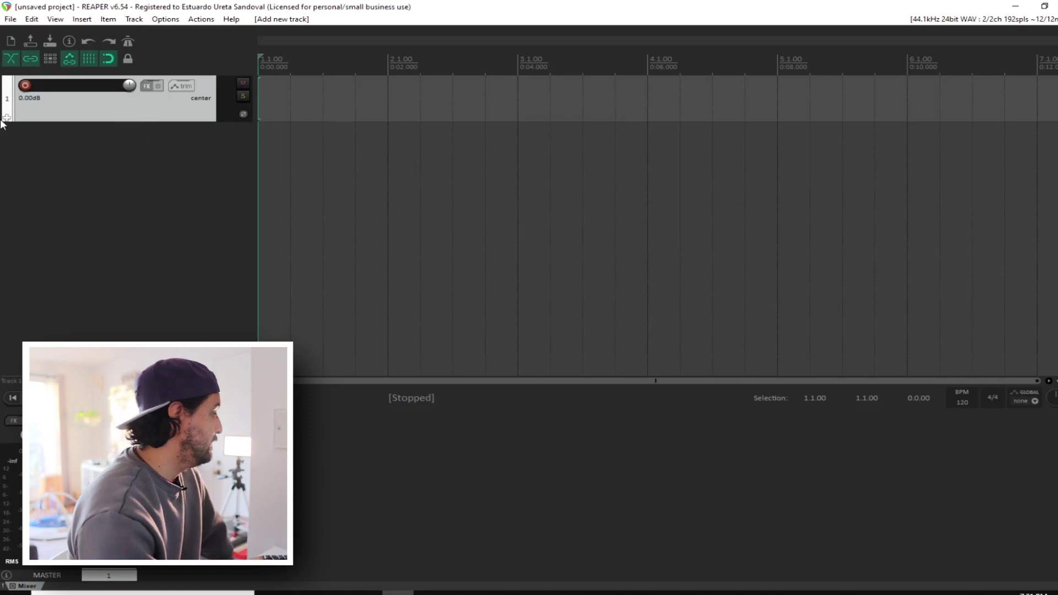
pyautogui.click(147, 87)
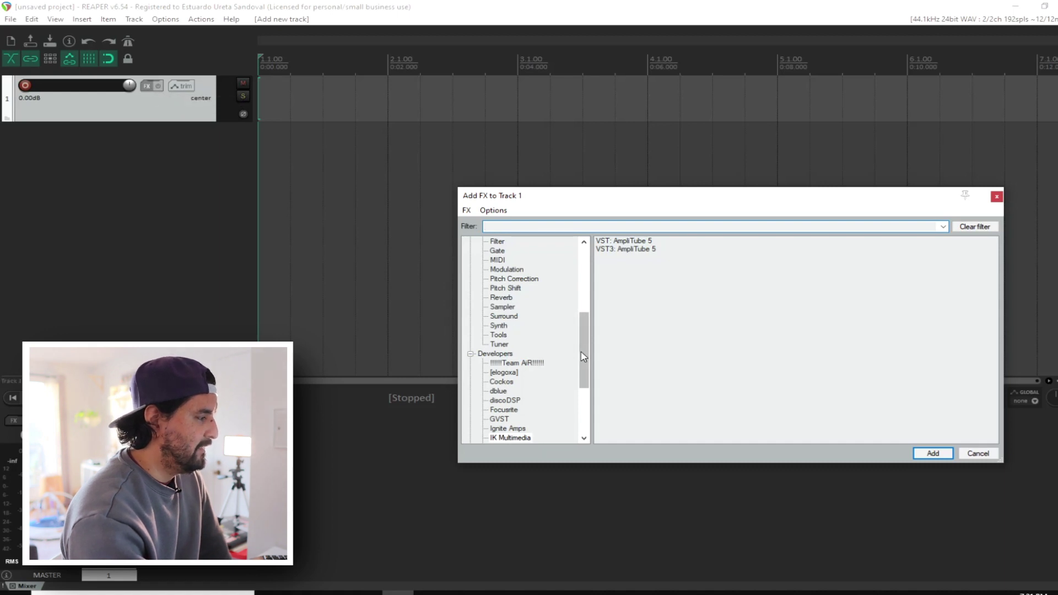
pyautogui.scroll(-3, 585, 358)
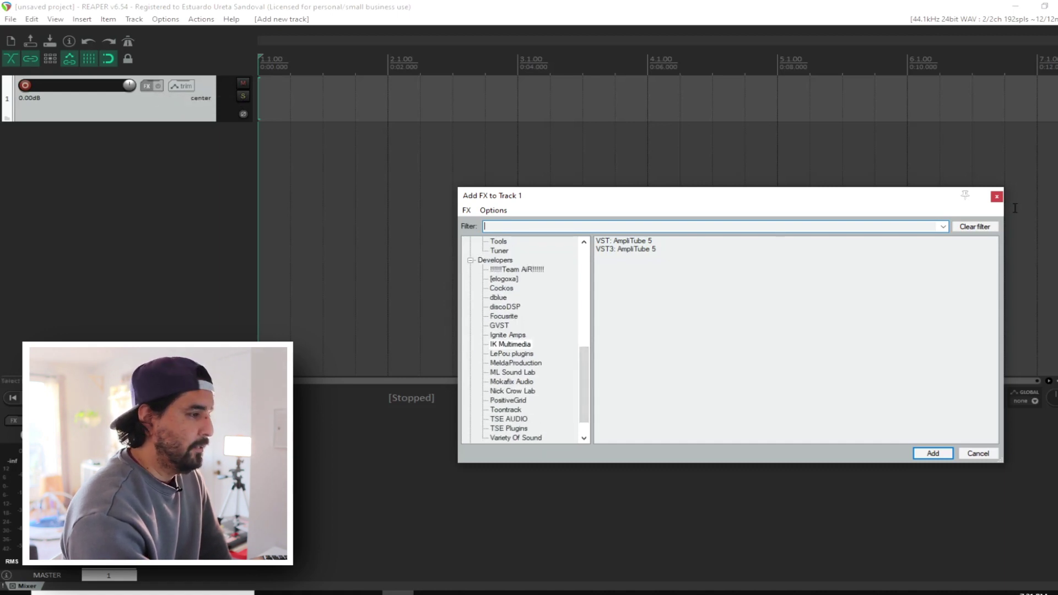
pyautogui.click(998, 197)
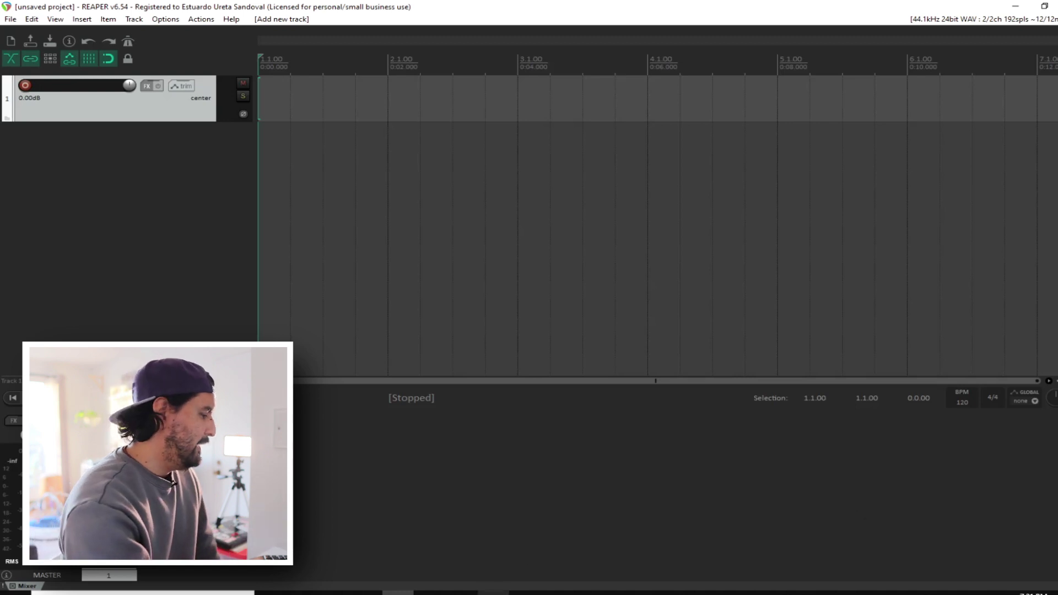
# In File Explorer, open the C:\Program Files\VstPlugins folder to locate AmpliTube 5.dll
pyautogui.click(335, 593)
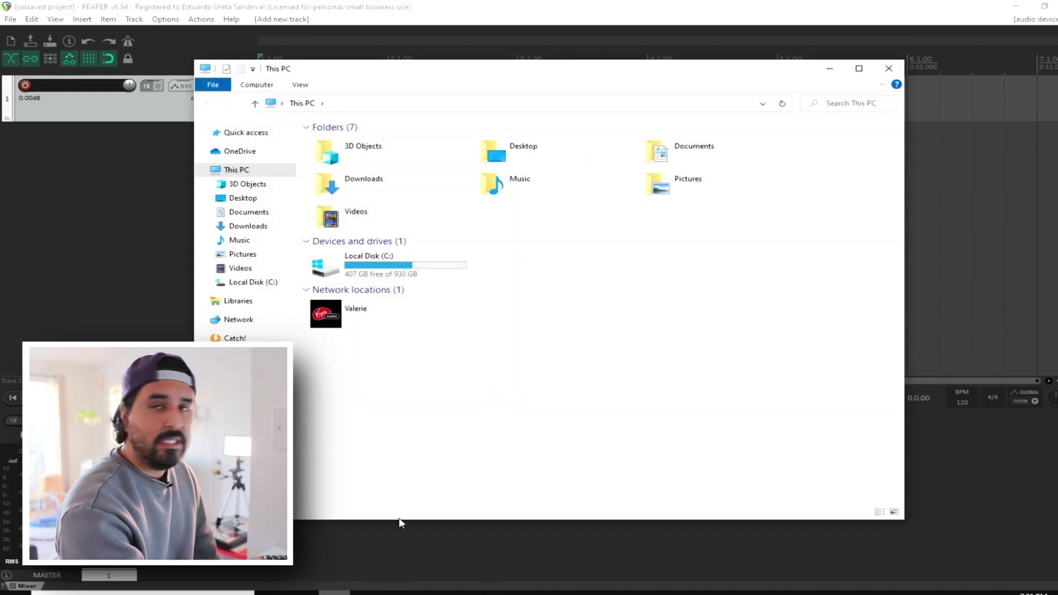
pyautogui.click(361, 266)
pyautogui.doubleClick(361, 266)
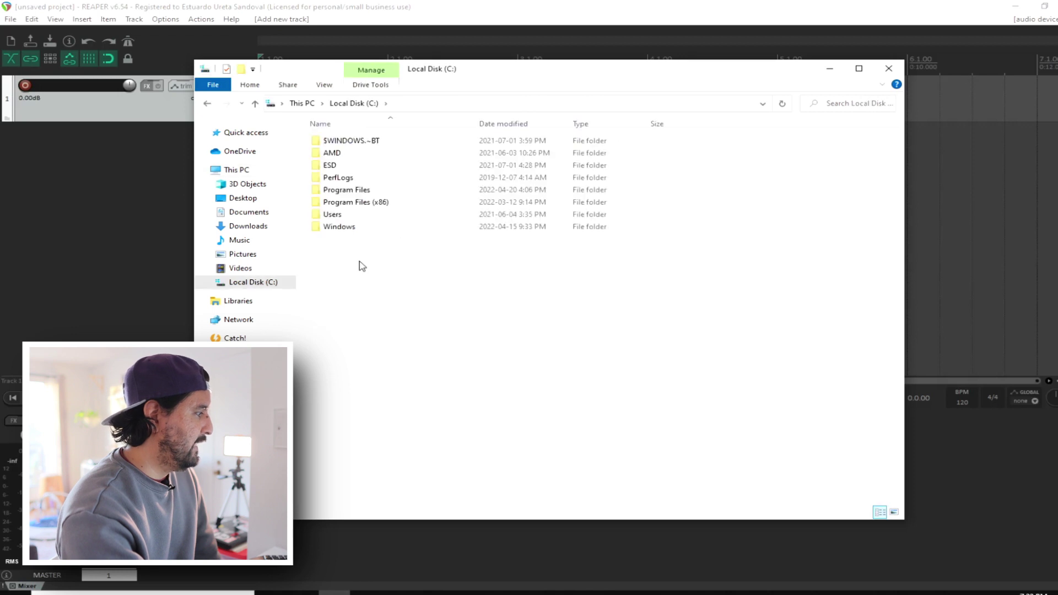
pyautogui.doubleClick(349, 189)
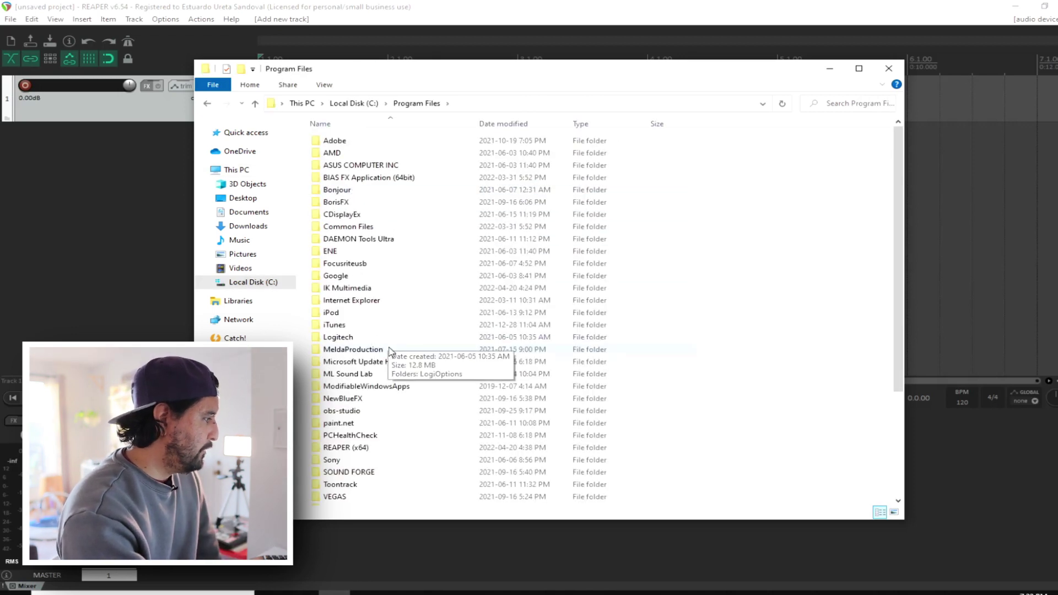
pyautogui.scroll(-4, 386, 351)
pyautogui.doubleClick(341, 364)
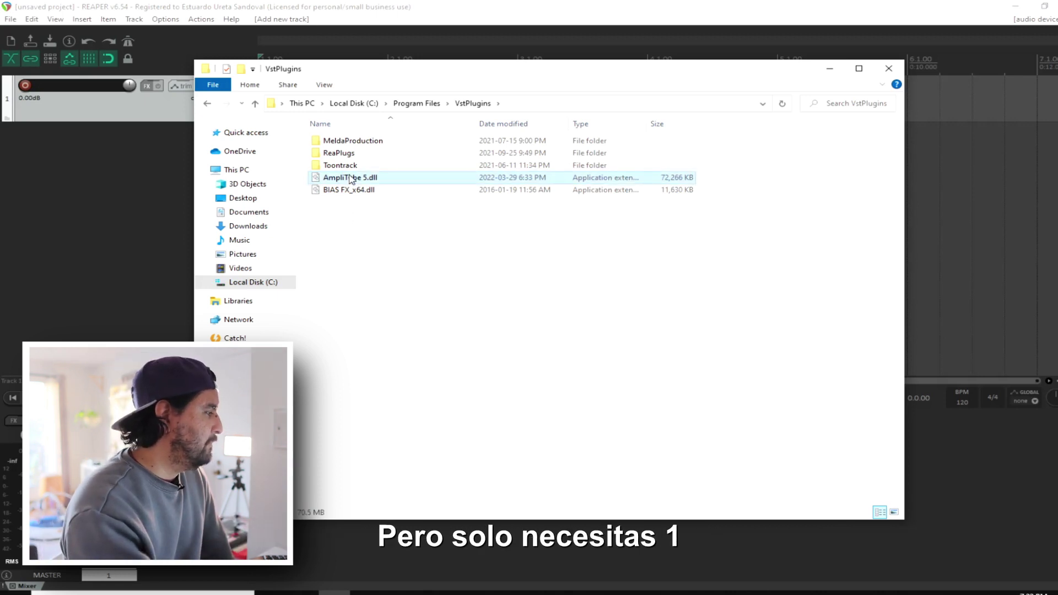
# Return to REAPER and open the VST plug-in preferences to examine the plug-in paths
pyautogui.click(184, 6)
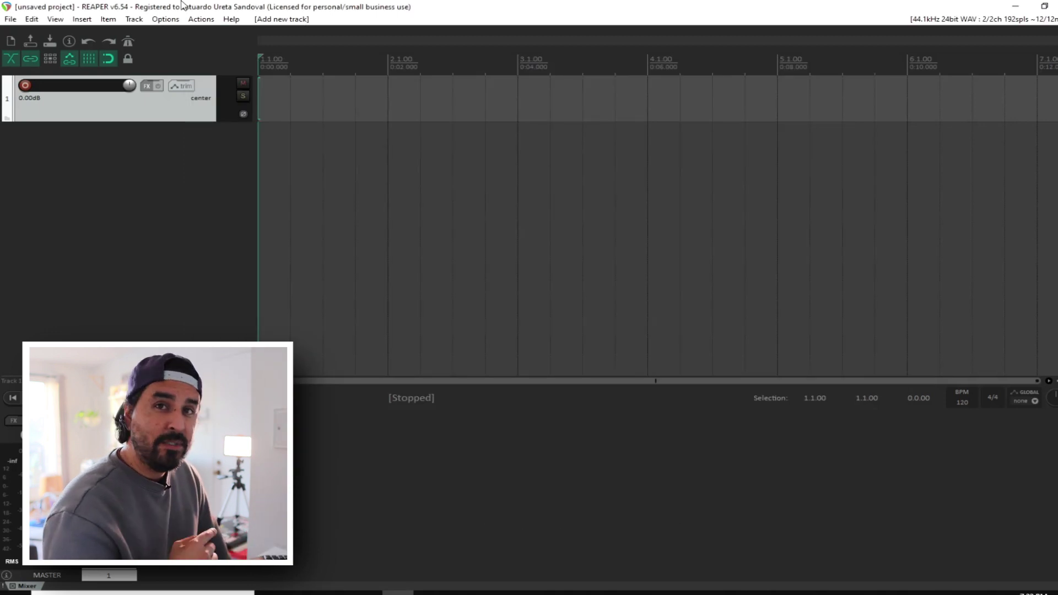
pyautogui.click(172, 20)
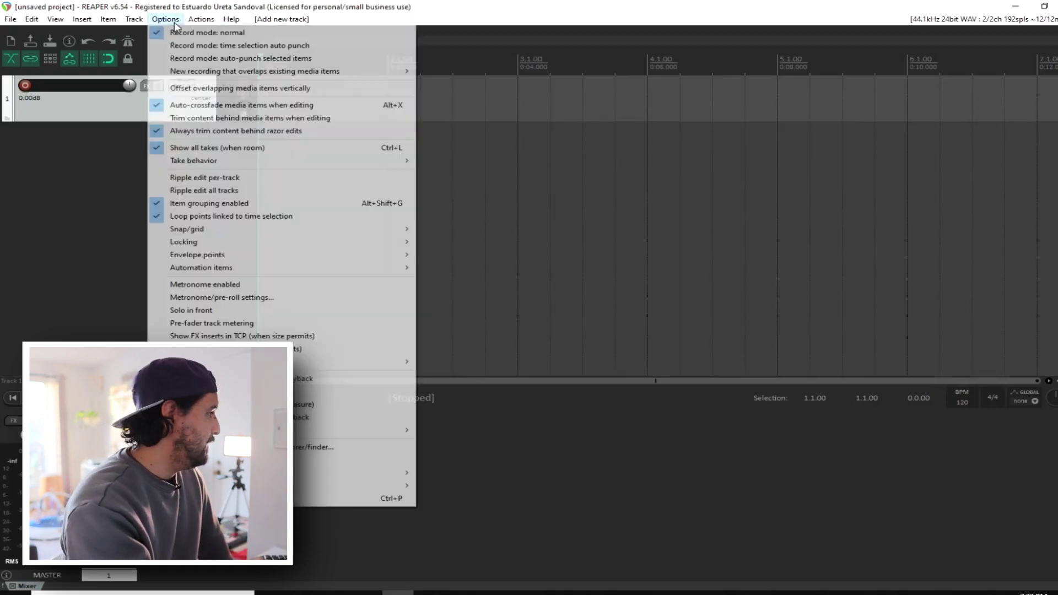
pyautogui.click(248, 499)
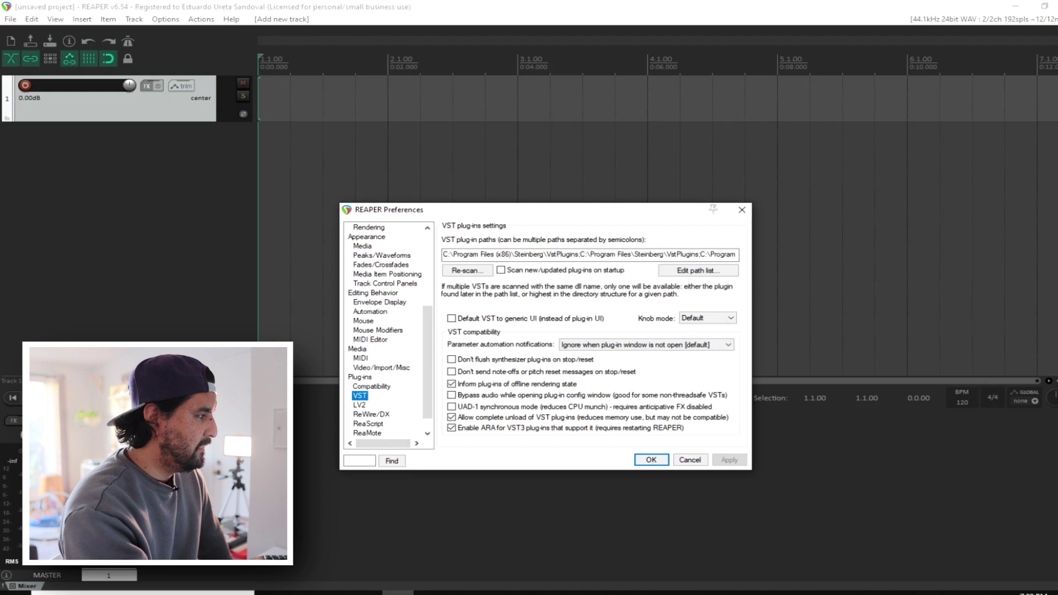
pyautogui.moveTo(426, 328)
pyautogui.mouseDown()
pyautogui.moveTo(426, 253)
pyautogui.moveTo(425, 339)
pyautogui.mouseUp()
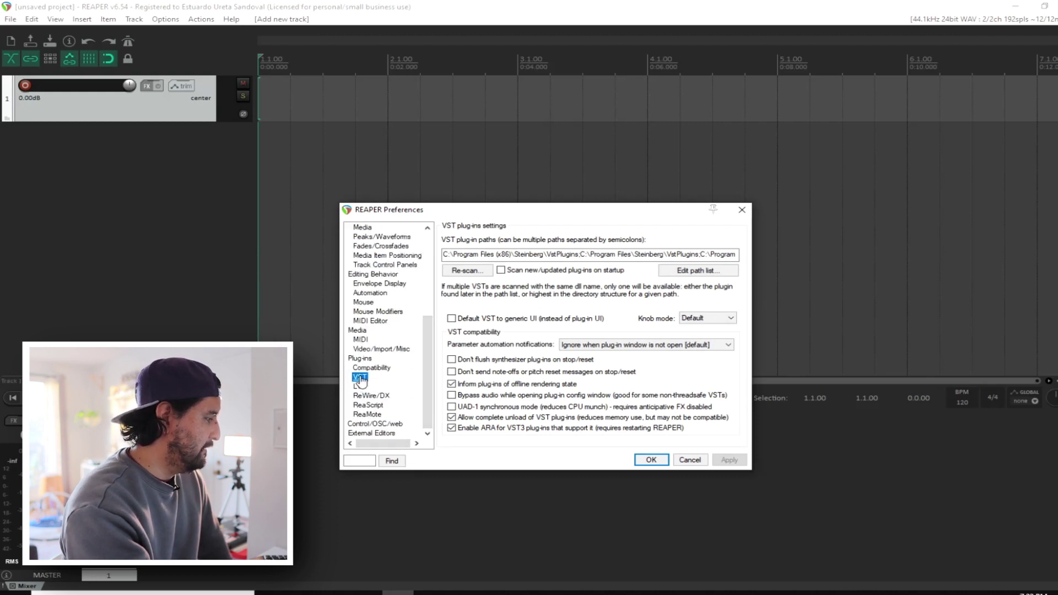
pyautogui.click(480, 255)
pyautogui.click(655, 255)
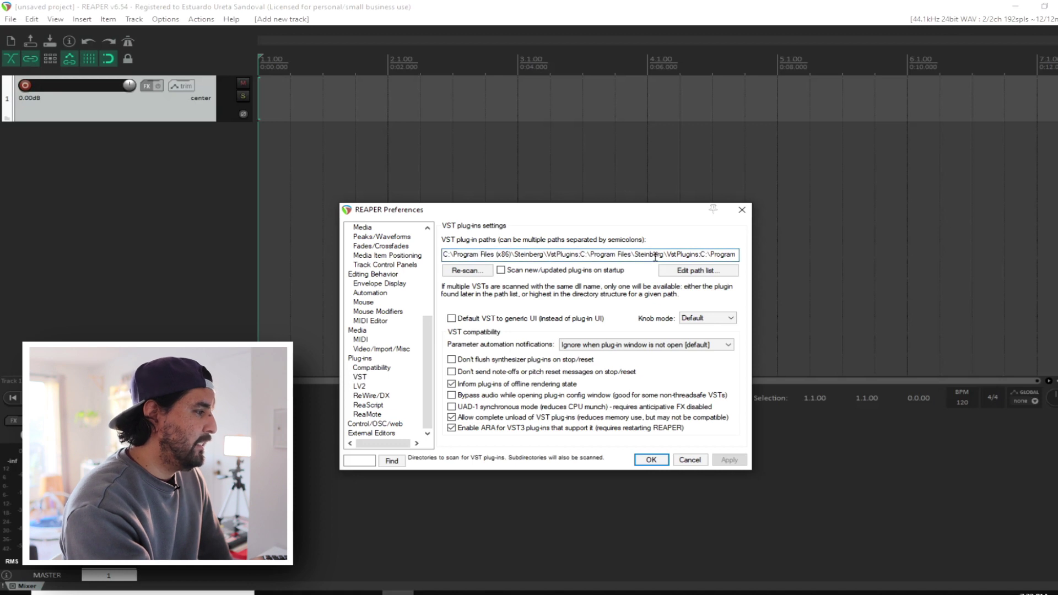
# Add C:\Program Files\VstPlugins as a VST plug-in path and accept the preferences
pyautogui.click(703, 273)
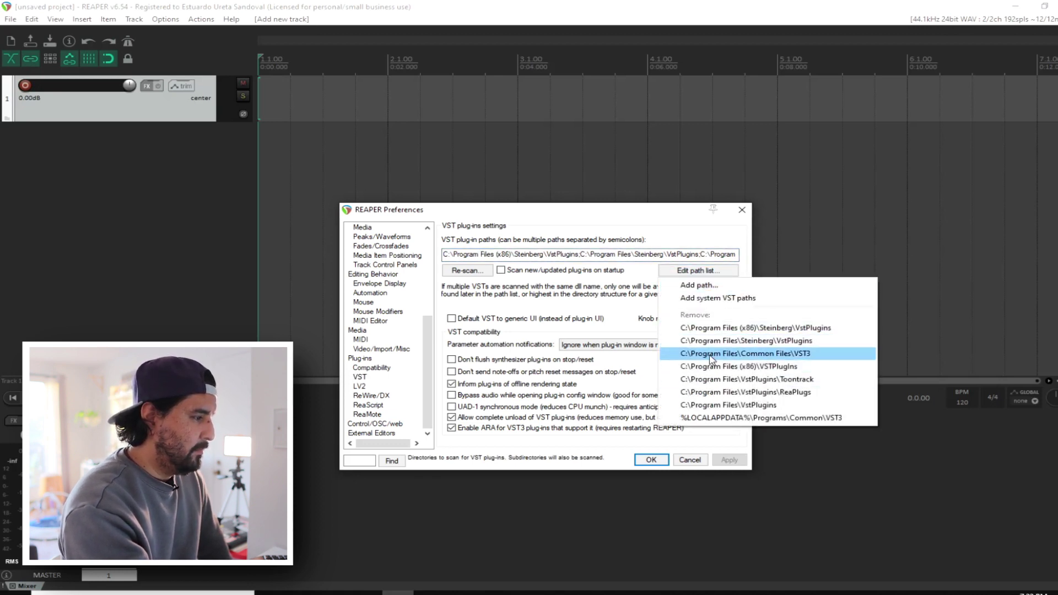
pyautogui.click(699, 286)
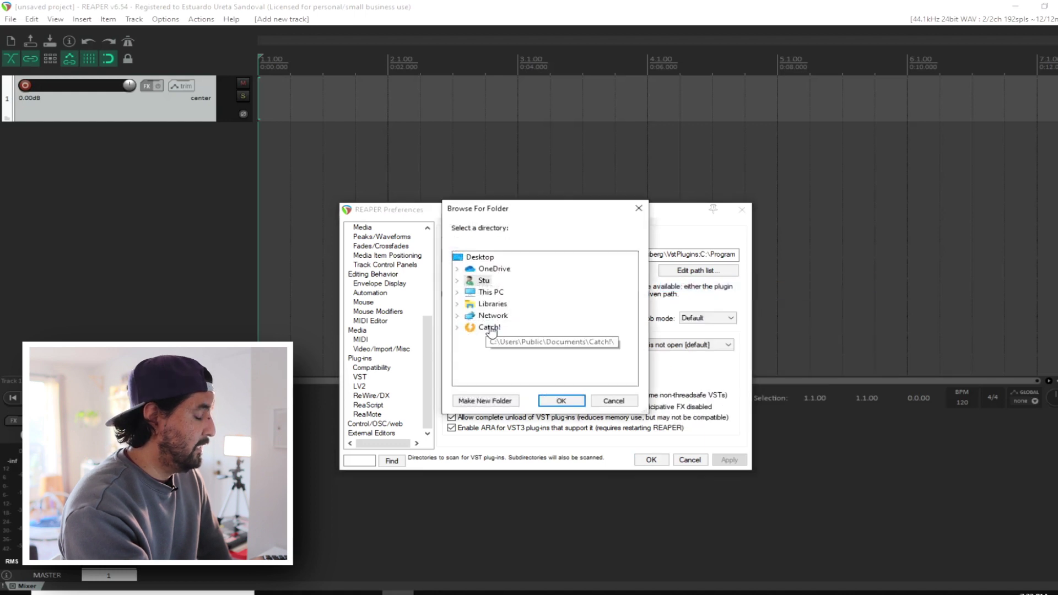
pyautogui.click(457, 292)
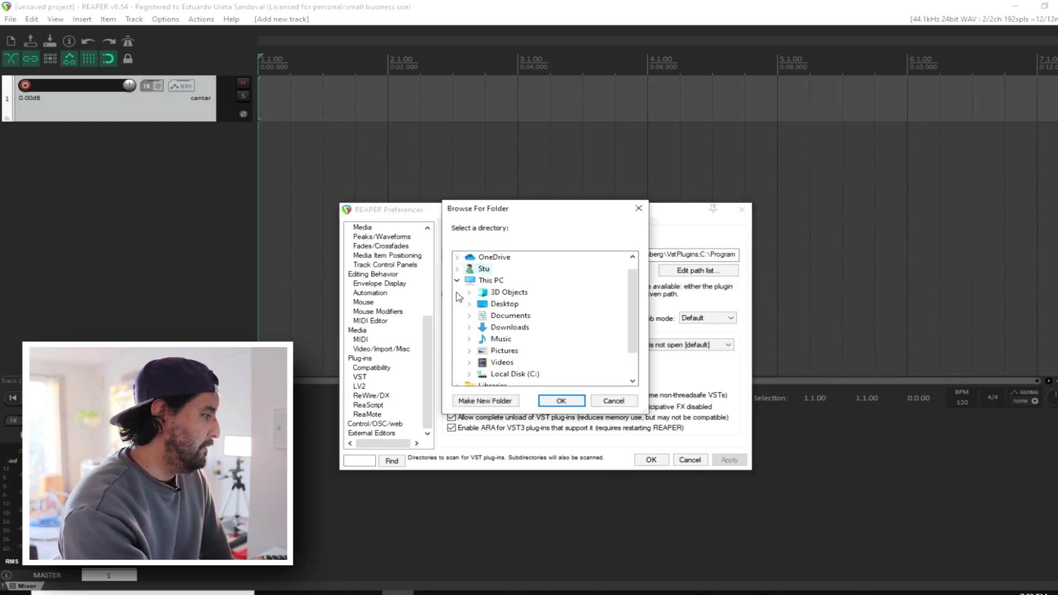
pyautogui.doubleClick(505, 375)
pyautogui.doubleClick(521, 340)
pyautogui.scroll(-2, 518, 344)
pyautogui.scroll(-6, 518, 343)
pyautogui.scroll(-3, 538, 346)
pyautogui.scroll(2, 521, 347)
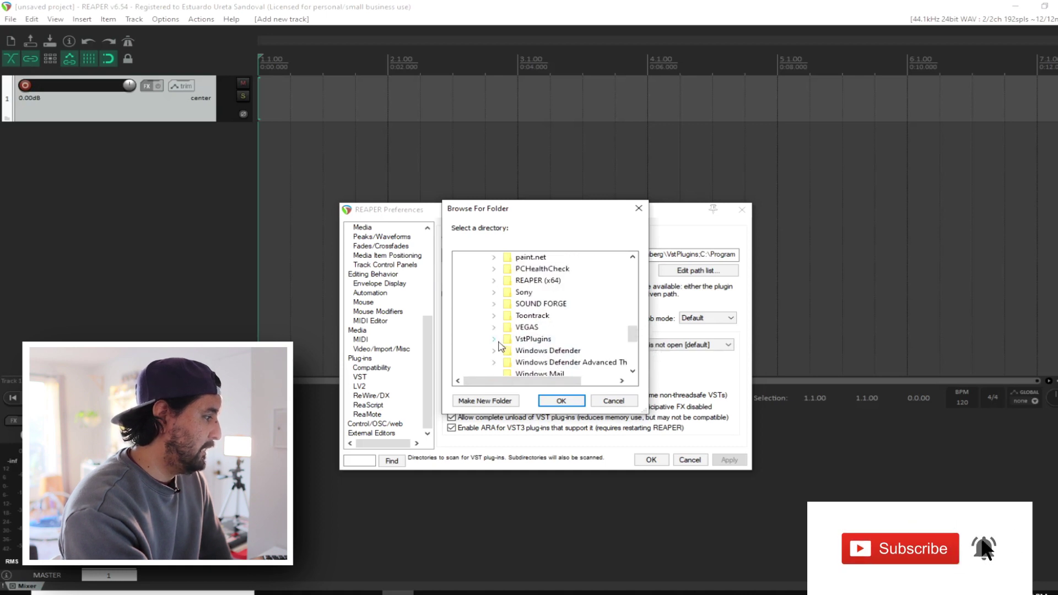
pyautogui.doubleClick(533, 339)
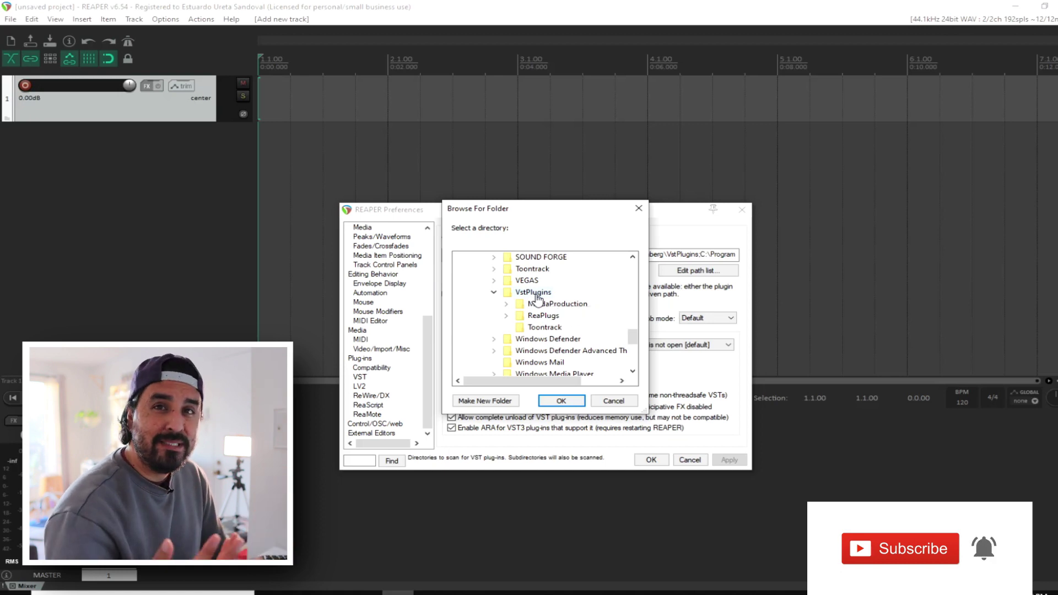
pyautogui.click(536, 295)
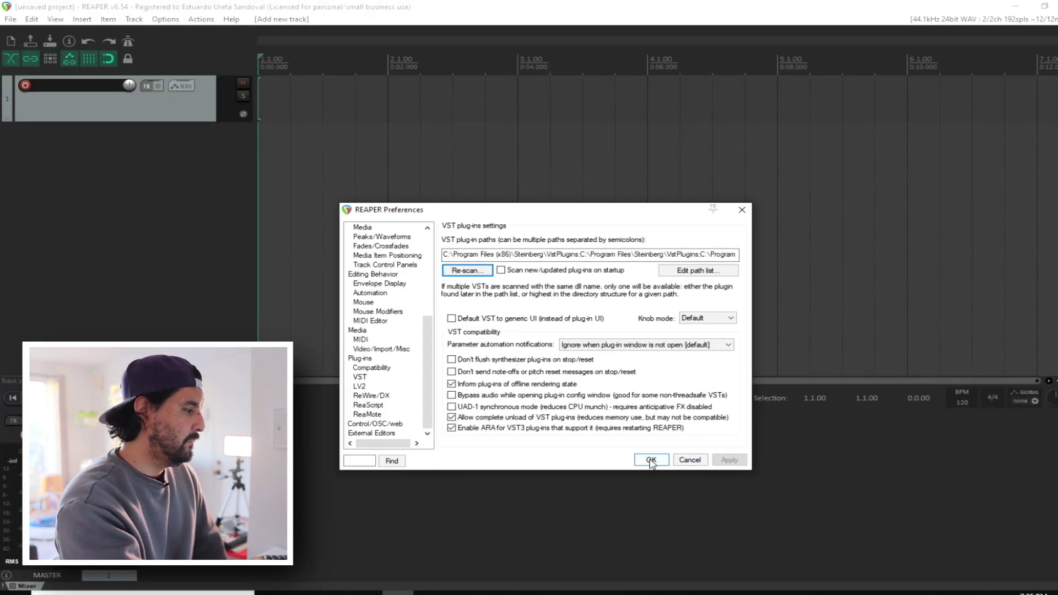
pyautogui.click(651, 461)
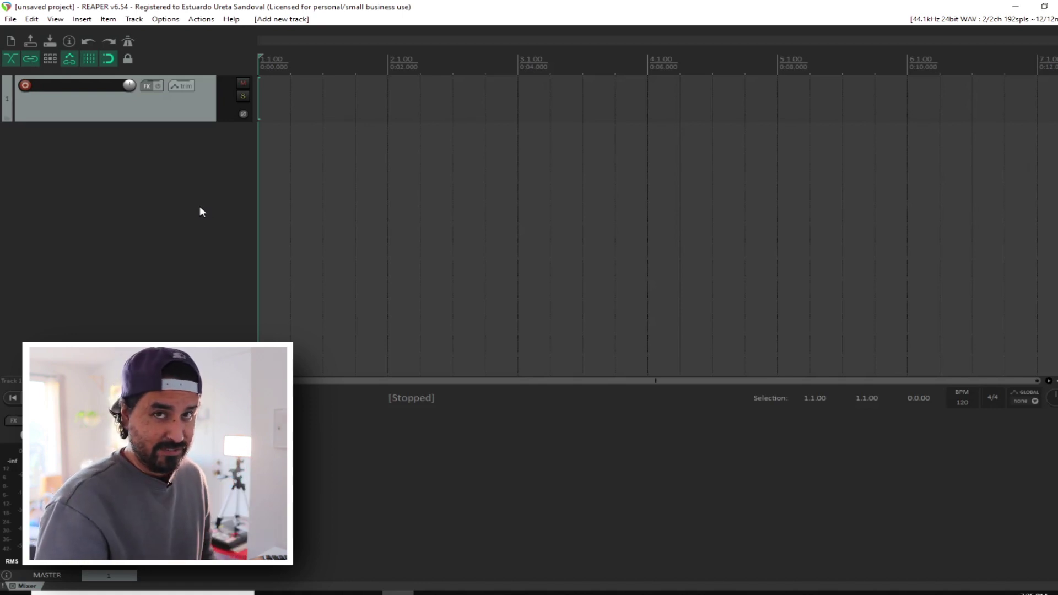
# Open the Add FX browser for track 1 and show only the plug-ins from the developer IK Multimedia
pyautogui.click(146, 86)
pyautogui.moveTo(723, 200); pyautogui.dragTo(586, 167)
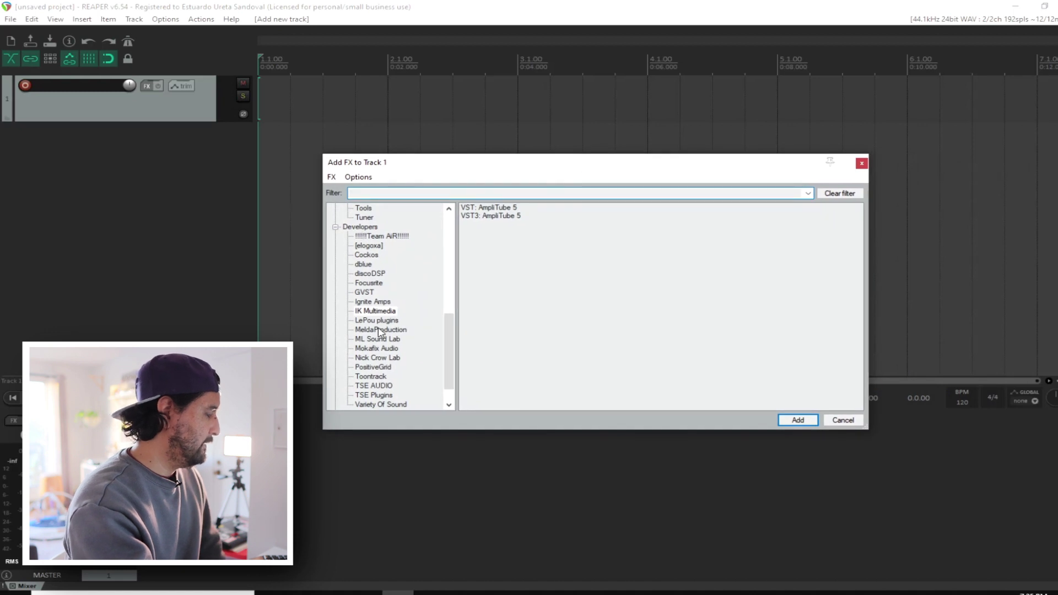
pyautogui.click(376, 312)
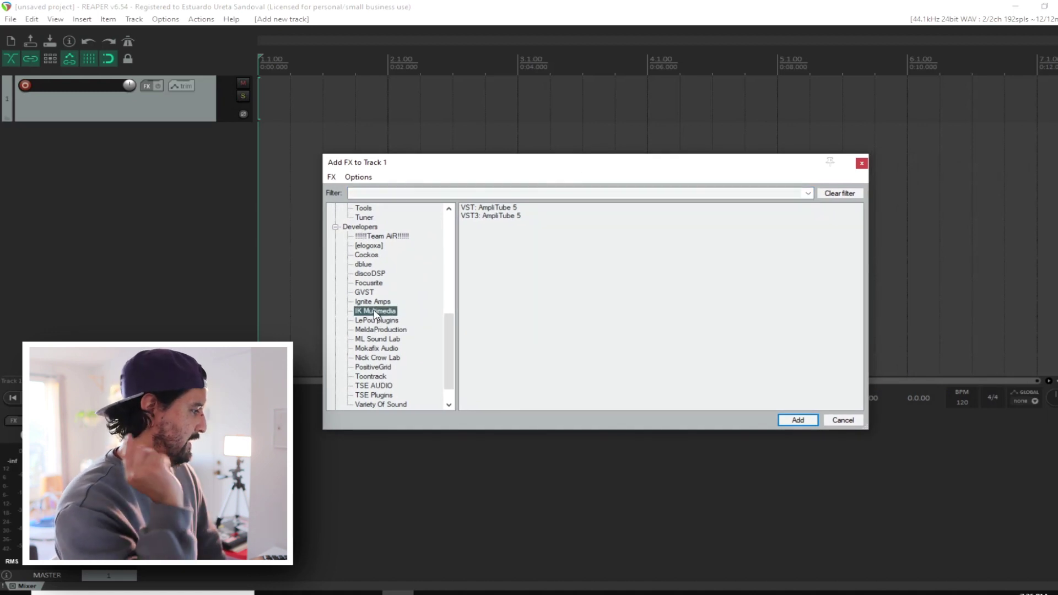
pyautogui.scroll(5, 385, 271)
pyautogui.scroll(4, 385, 272)
pyautogui.scroll(-10, 385, 271)
pyautogui.scroll(2, 385, 314)
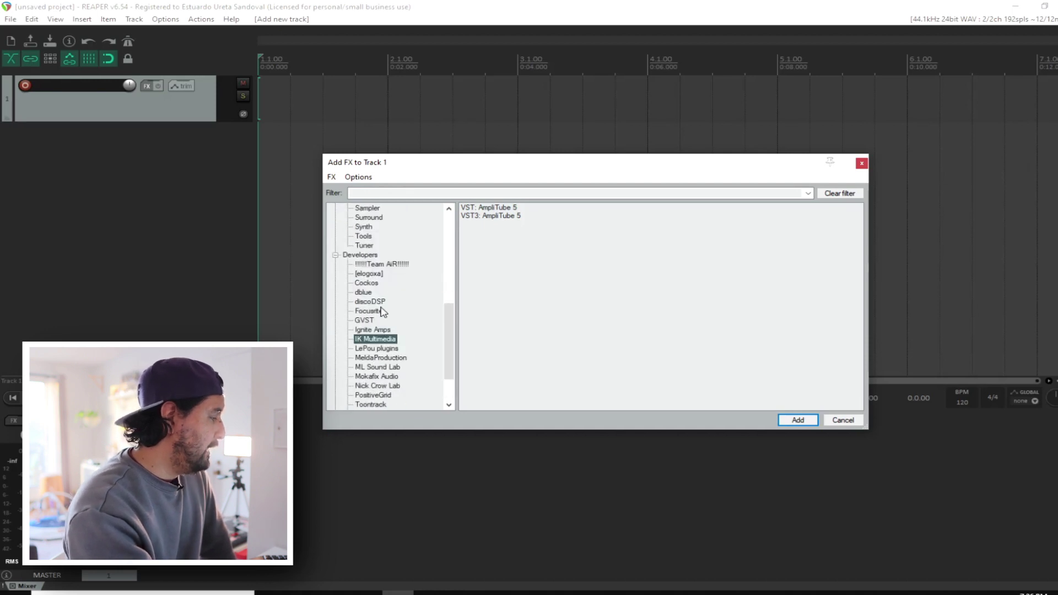
pyautogui.click(369, 255)
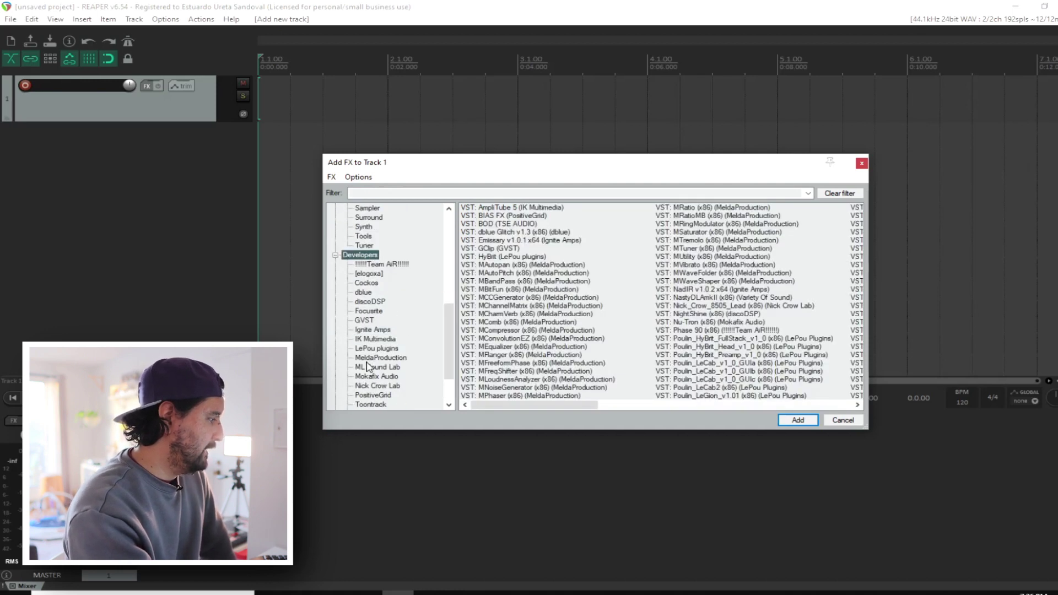
pyautogui.click(377, 340)
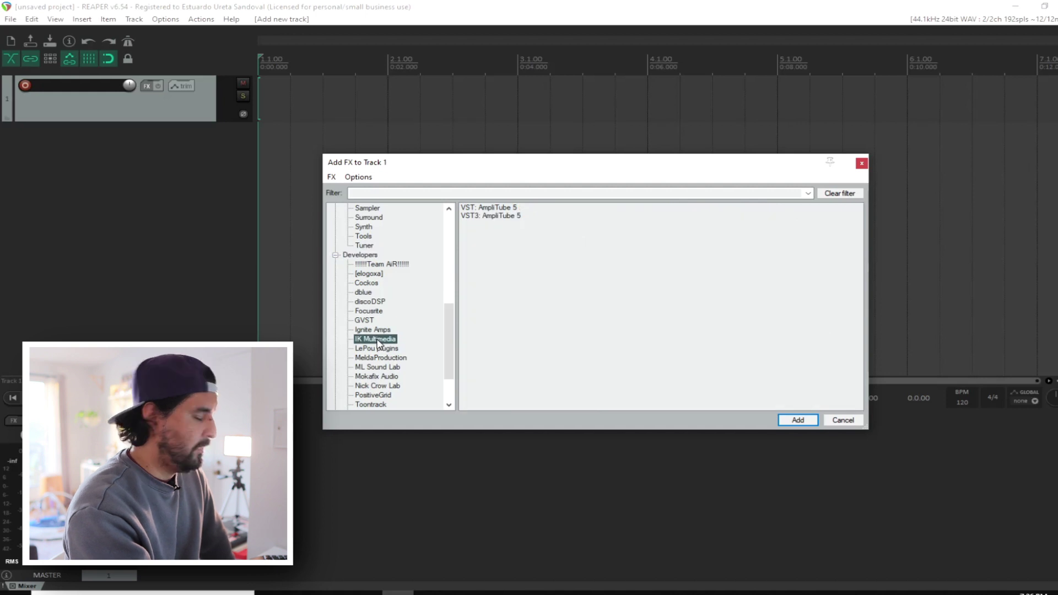
# Add the VST3 version of AmpliTube 5 to track 1
pyautogui.click(502, 208)
pyautogui.click(499, 216)
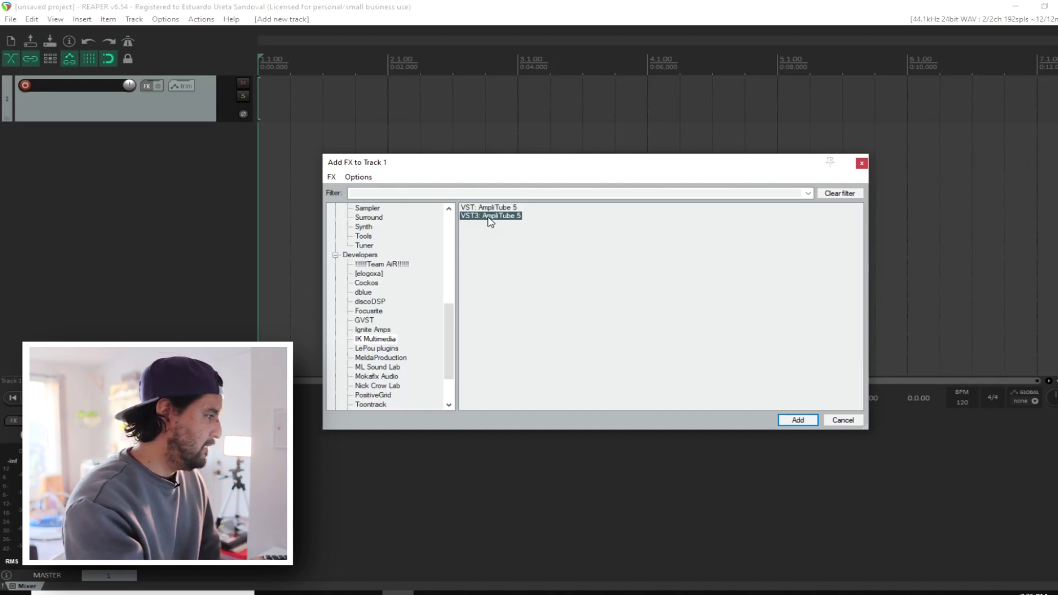
pyautogui.doubleClick(488, 216)
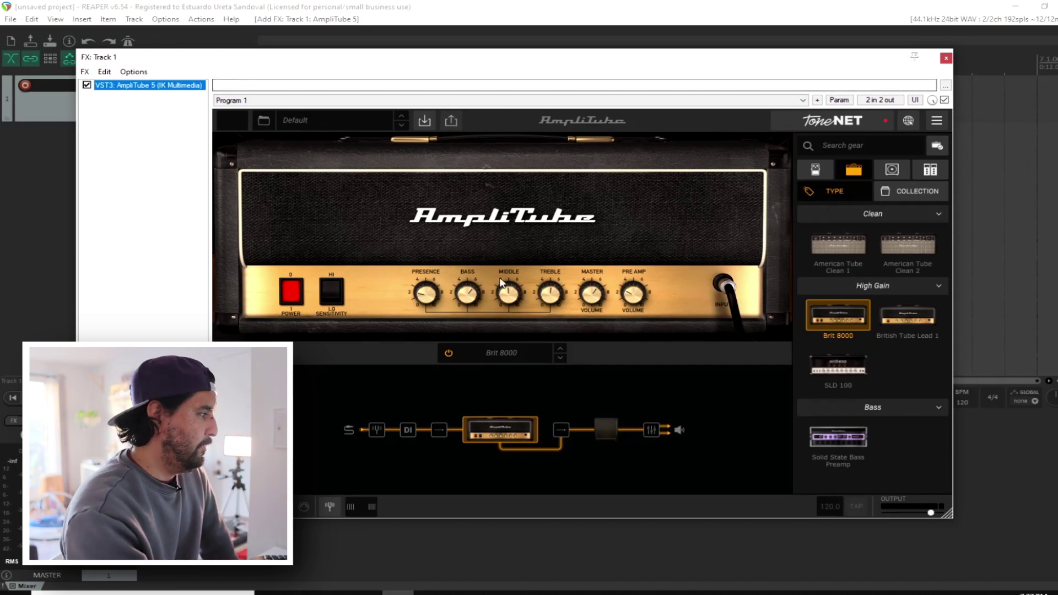
# Browse the pedals, amps and cabinets available in the AmpliTube 5 plug-in on track 1
pyautogui.click(816, 169)
pyautogui.click(853, 171)
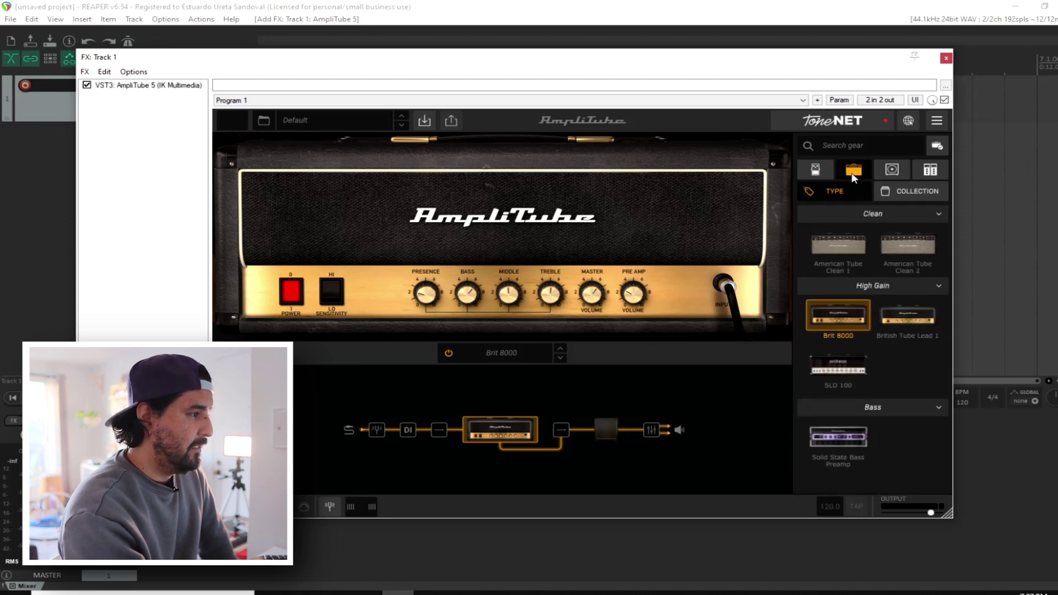
pyautogui.click(893, 171)
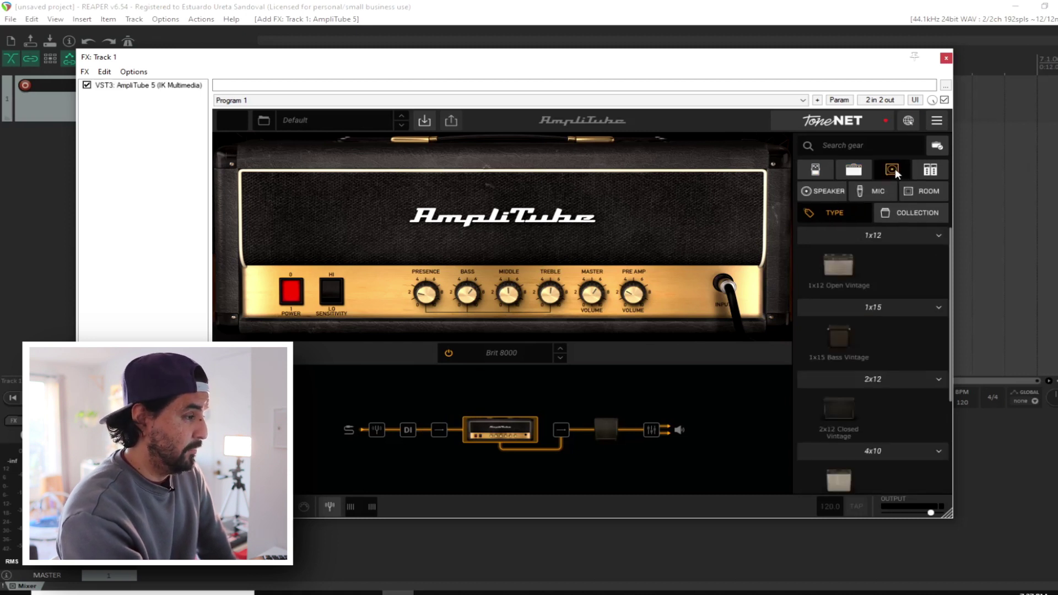